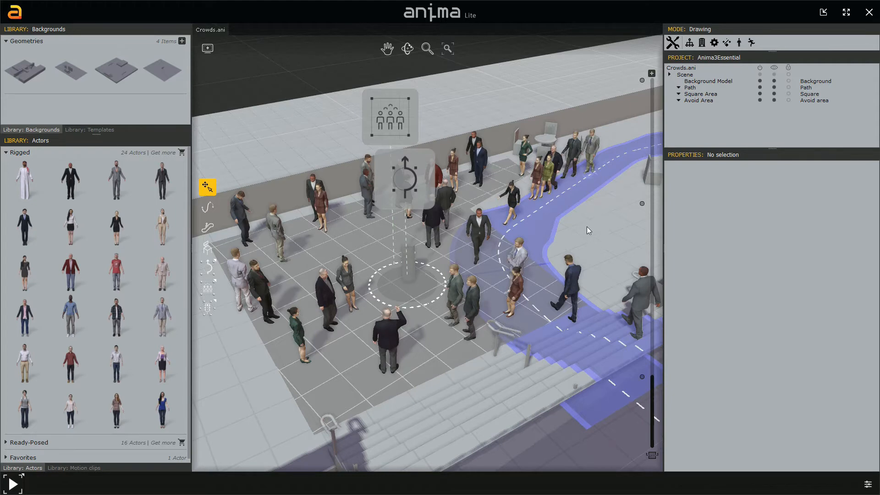
Step: Examine the walking path across the terrace and the round four-chair table beside it
middle_drag(595, 220, 443, 269)
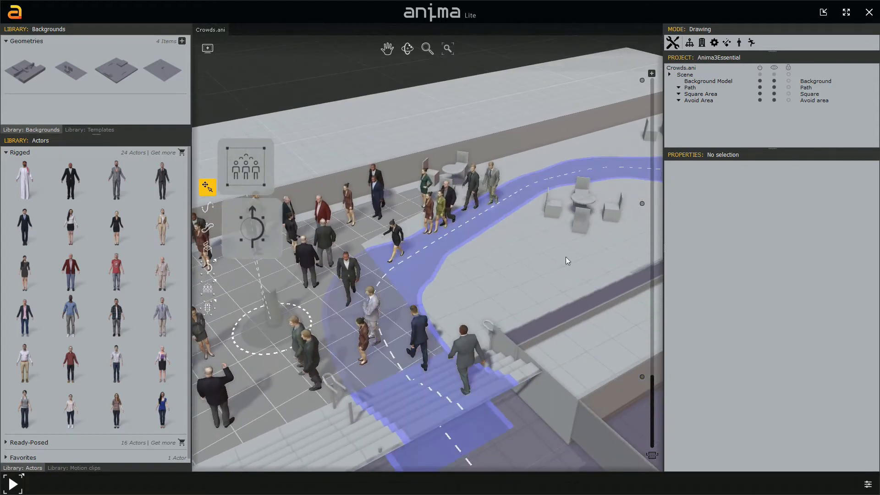
middle_drag(536, 273, 307, 352)
middle_drag(491, 300, 340, 332)
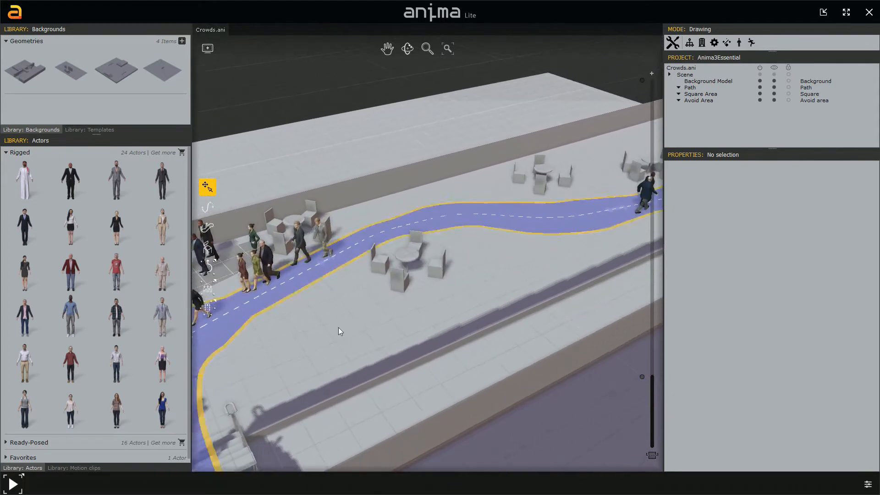
middle_drag(550, 263, 274, 335)
mouse_move(477, 277)
middle_down()
mouse_move(440, 281)
mouse_move(254, 371)
middle_up()
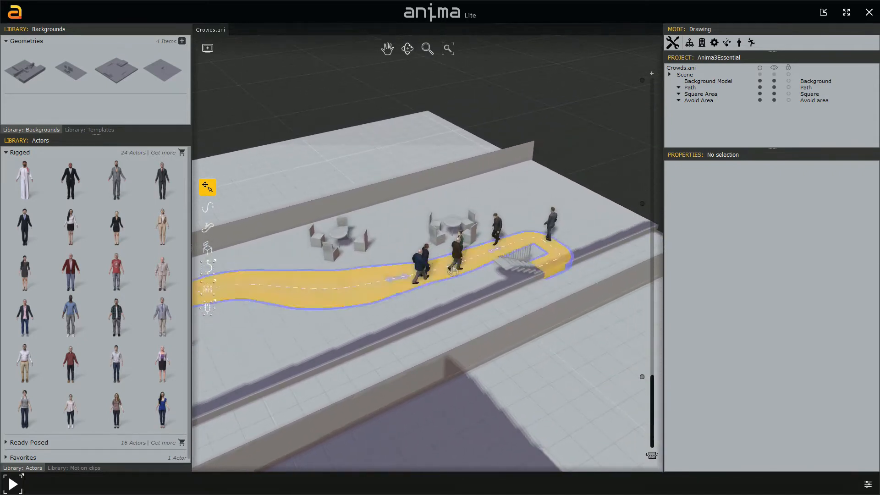
middle_drag(302, 332, 522, 281)
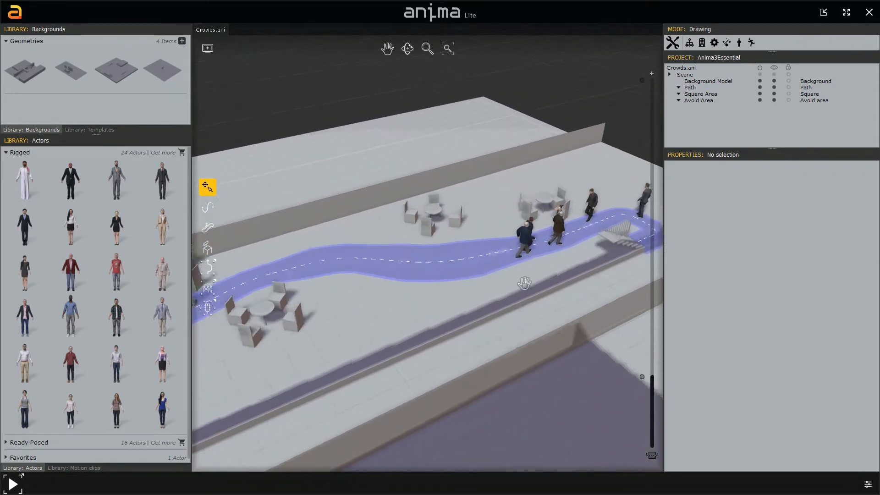
middle_drag(330, 323, 510, 296)
scroll(382, 314, up, 5)
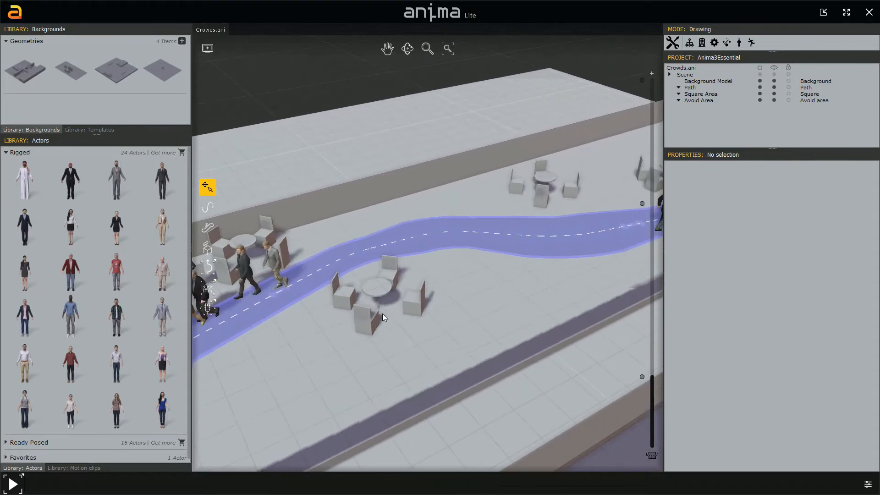
scroll(453, 337, up, 3)
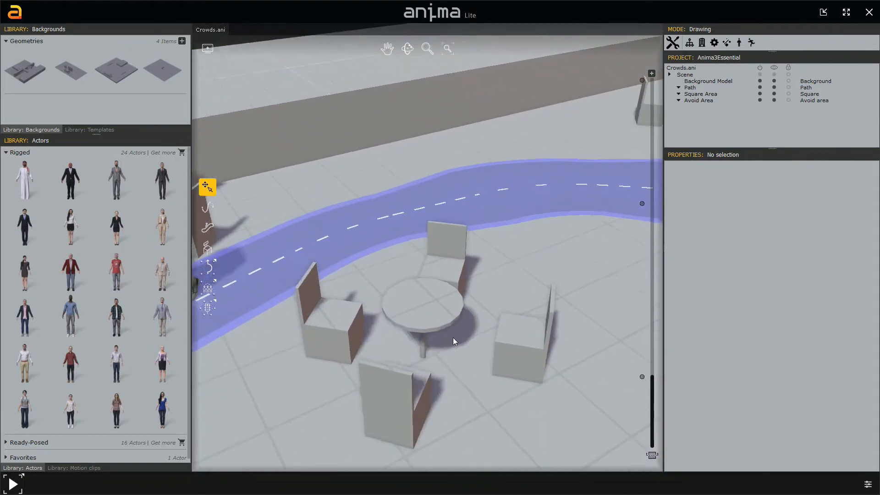
alt+middle_drag(453, 337, 405, 352)
middle_drag(481, 344, 422, 348)
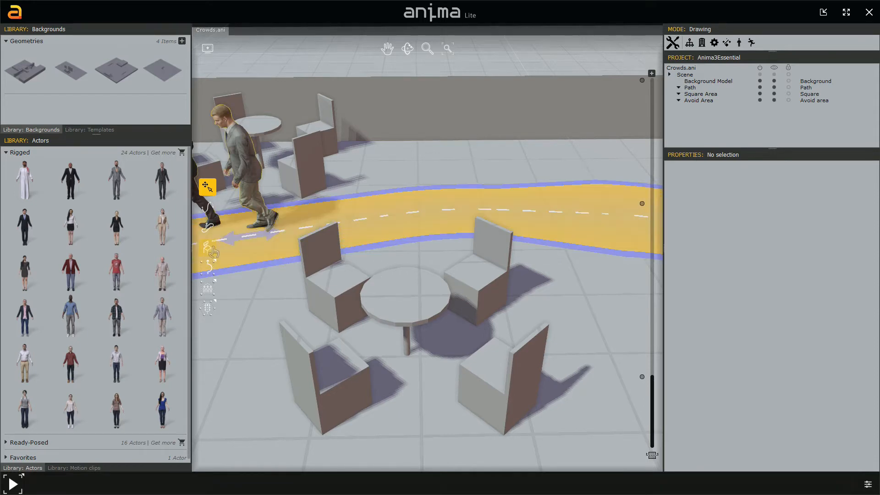
Step: Place a Chair object on each of the four seats around the round table, finish editing and select the resulting Table object
middle_drag(242, 319, 239, 250)
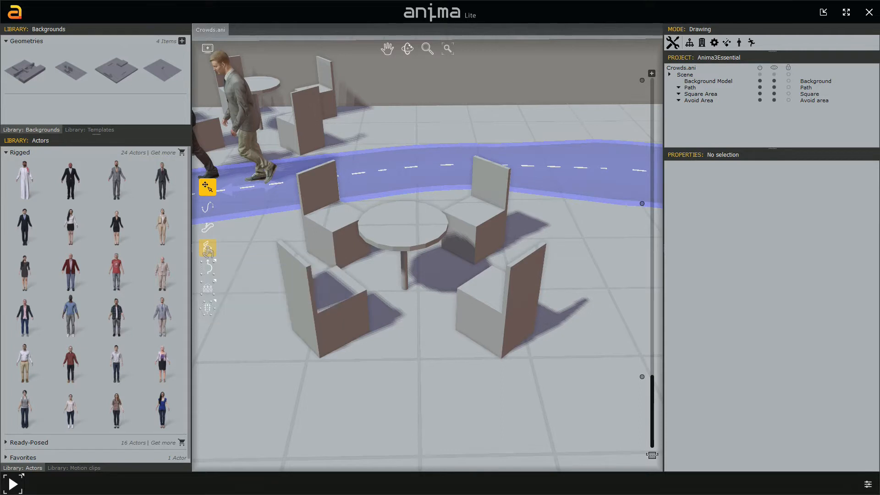
click(208, 248)
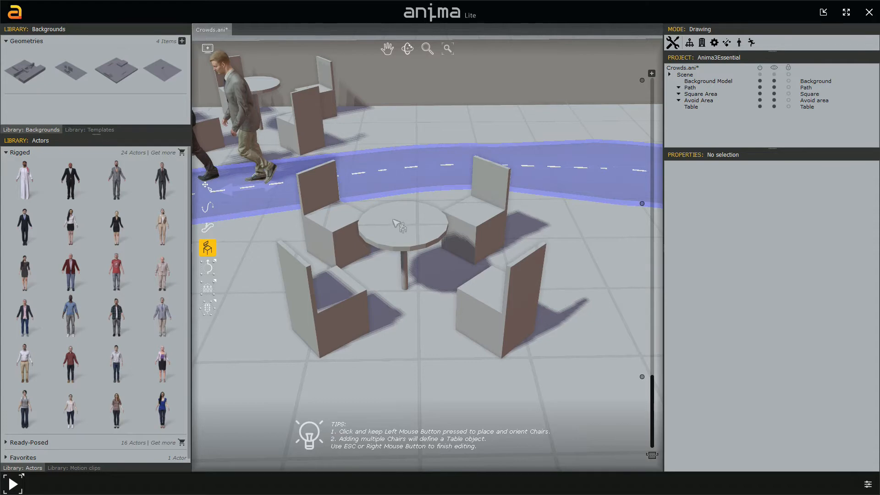
middle_drag(395, 225, 411, 293)
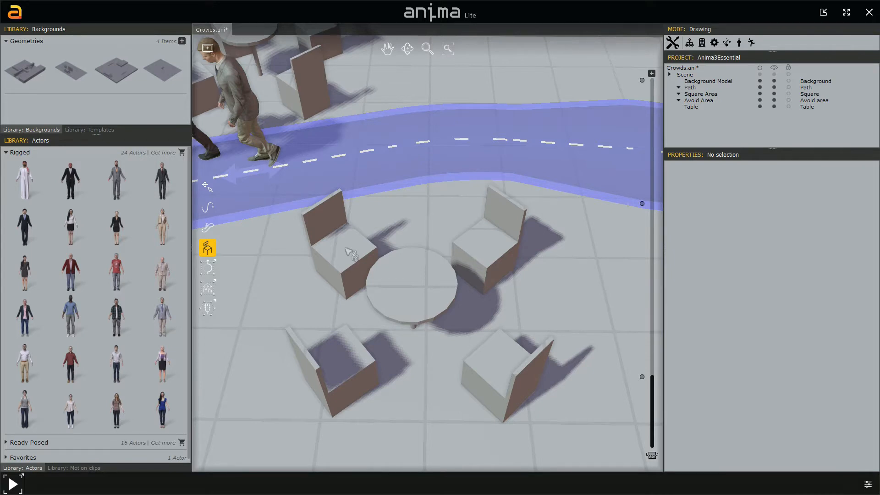
click(347, 250)
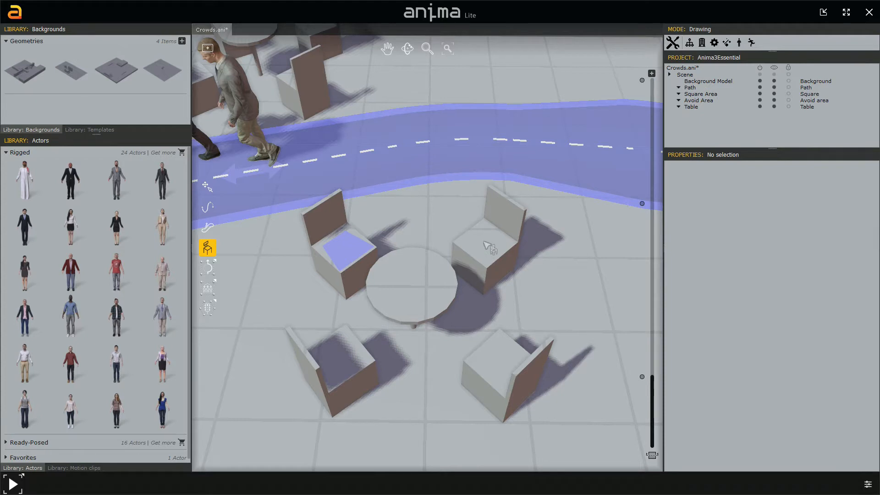
click(465, 268)
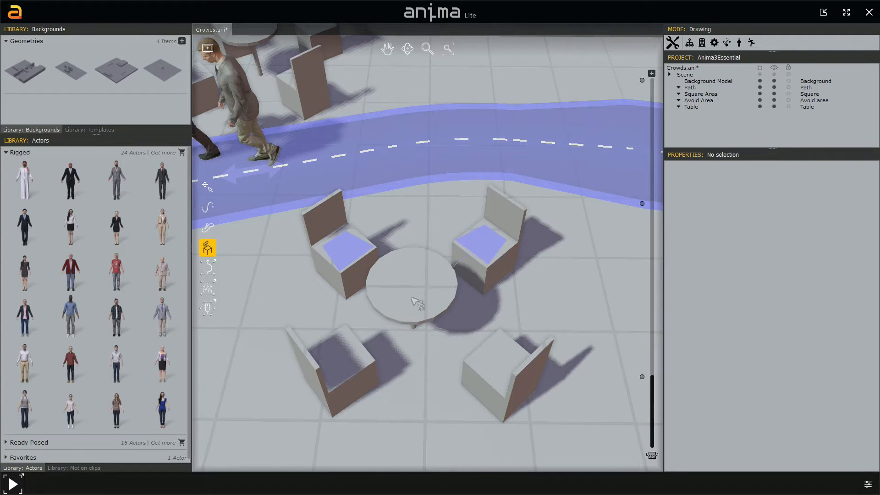
click(504, 365)
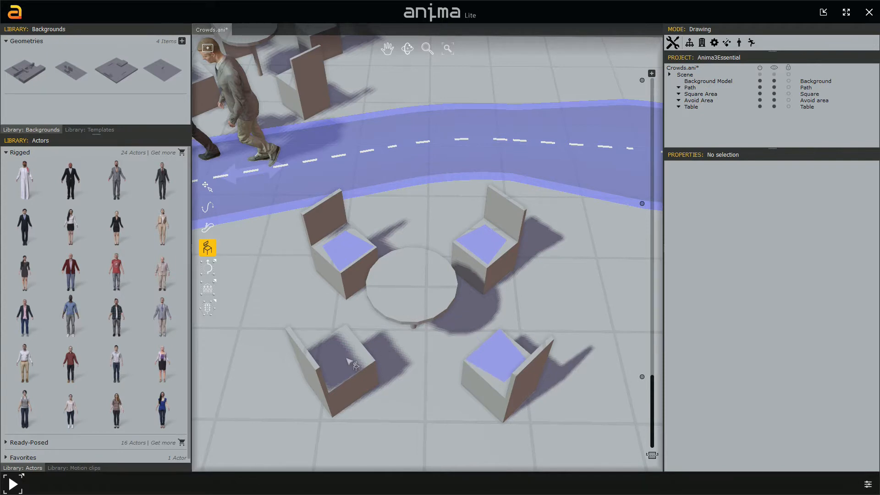
click(345, 360)
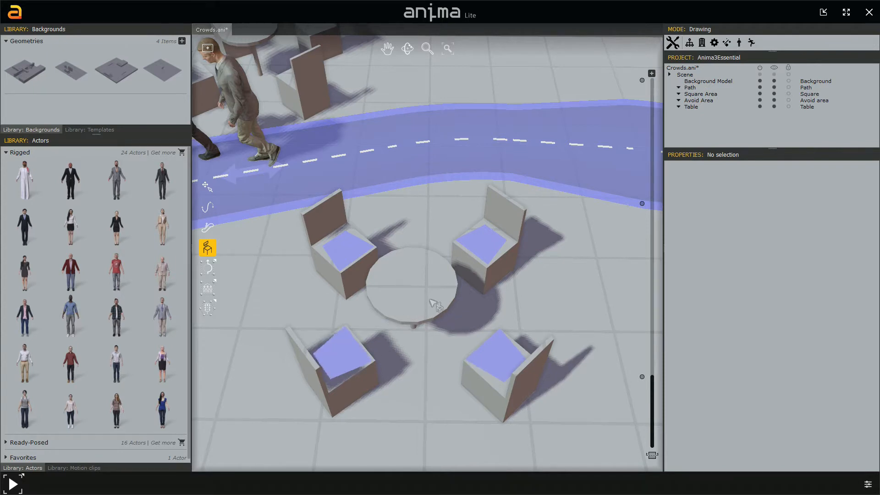
click(409, 287)
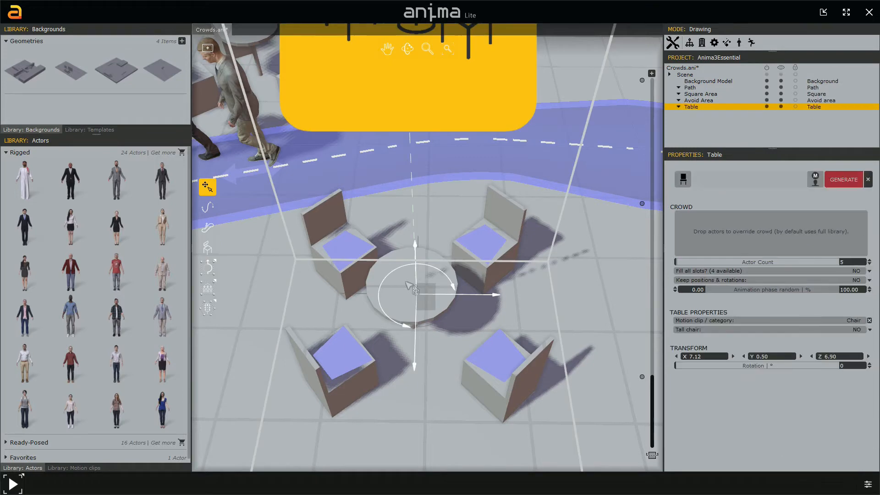
Step: Inspect the new Table object and two of its individual chairs, ending with the whole table selected
scroll(407, 283, down, 3)
scroll(409, 287, down, 2)
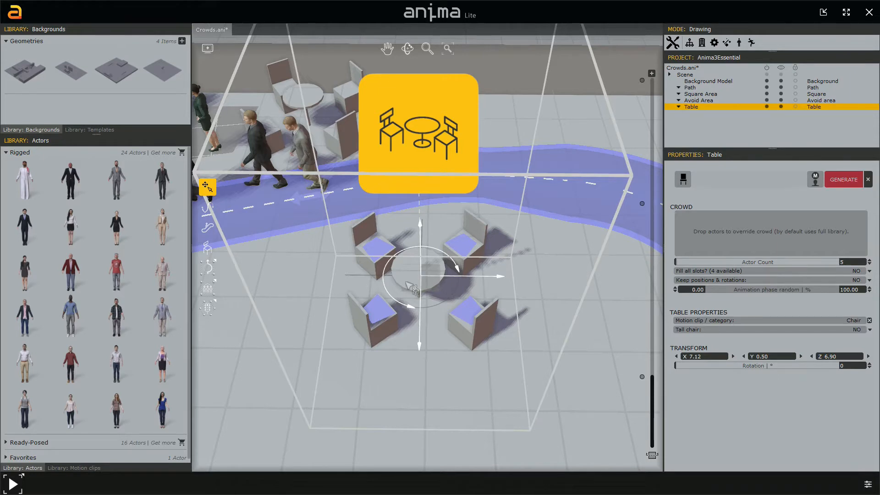
middle_drag(406, 283, 412, 288)
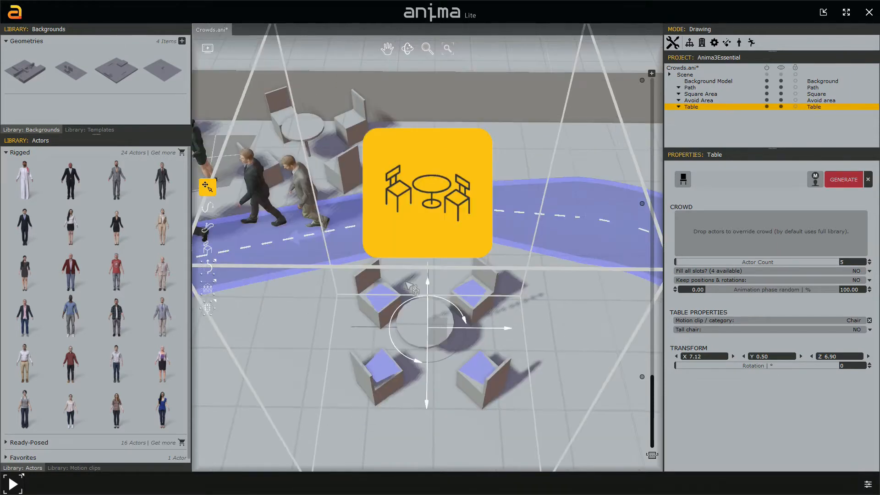
middle_drag(406, 332, 439, 291)
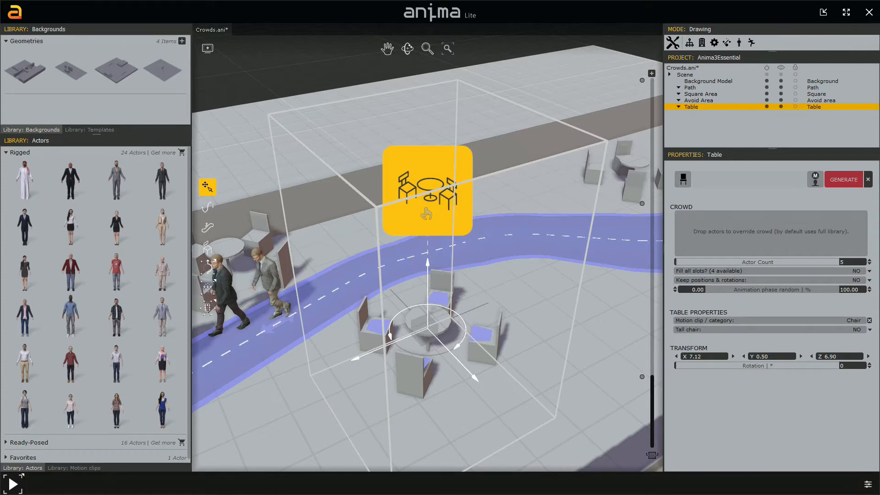
mouse_move(459, 301)
middle_down()
mouse_move(462, 314)
mouse_move(481, 277)
mouse_move(442, 297)
middle_up()
scroll(441, 297, up, 3)
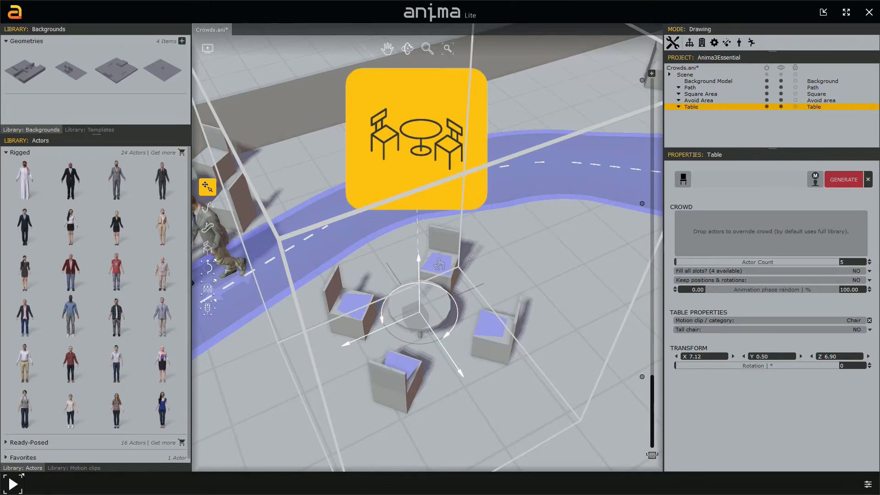
click(440, 264)
click(350, 307)
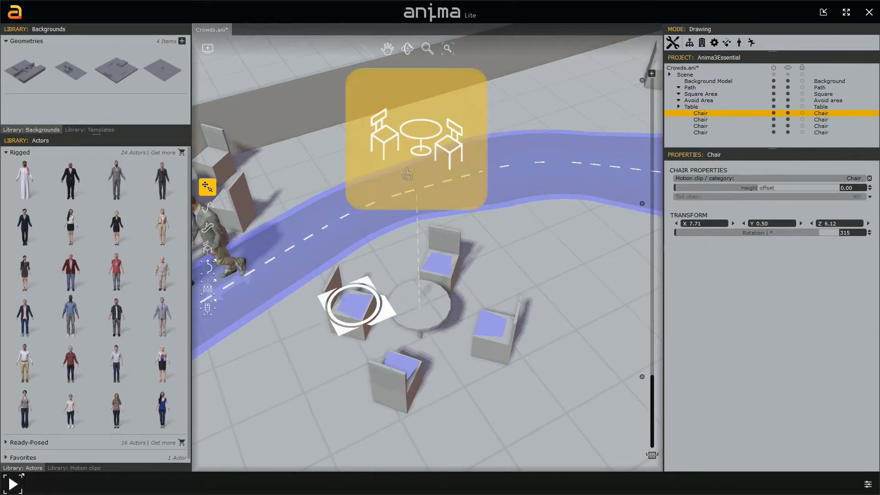
click(413, 130)
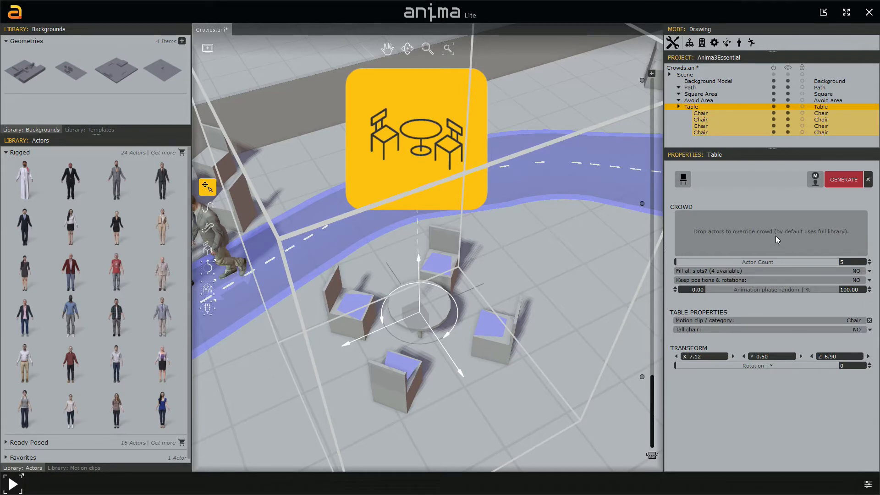
Step: Copy the list of actors from the path's crowd and paste it into the table's crowd
click(572, 182)
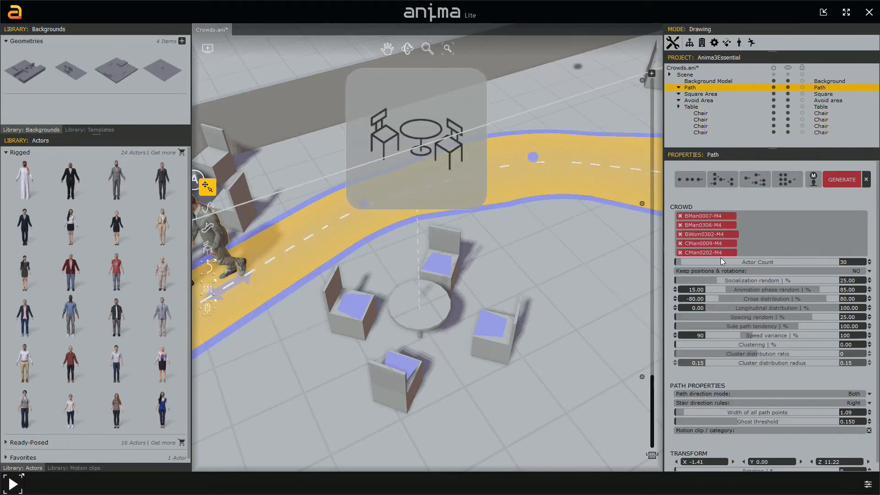
right_click(770, 237)
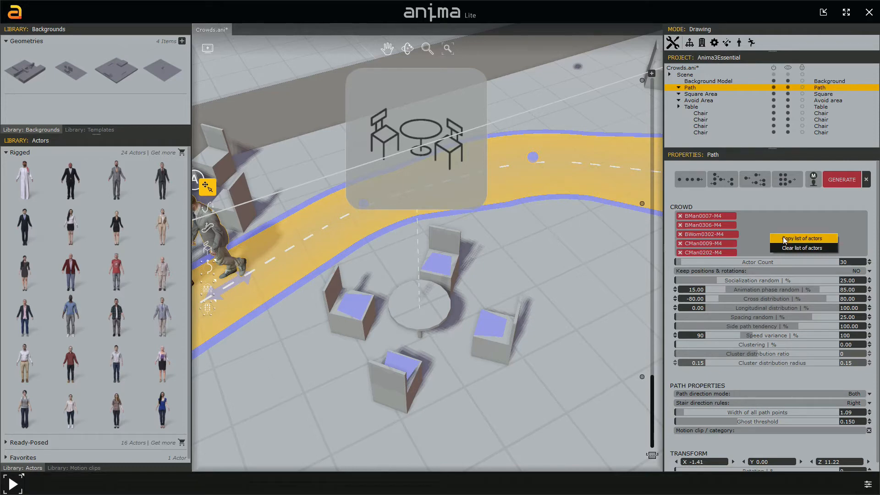
click(786, 239)
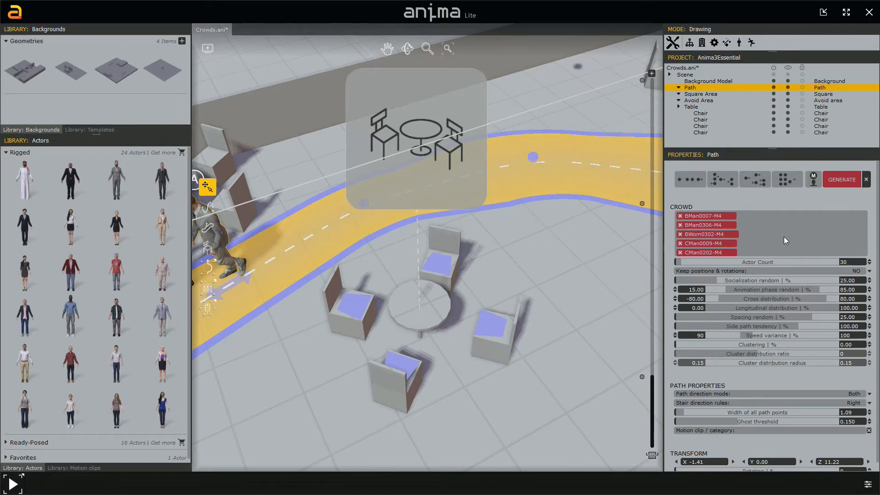
click(452, 116)
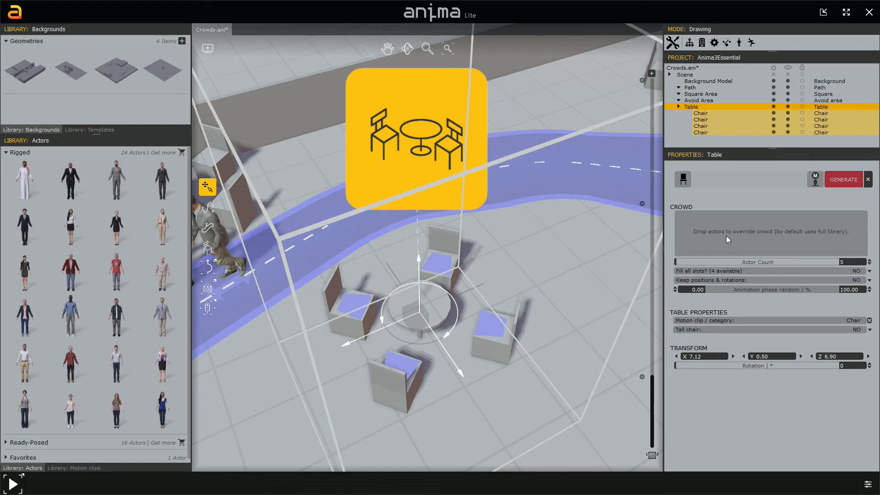
right_click(758, 229)
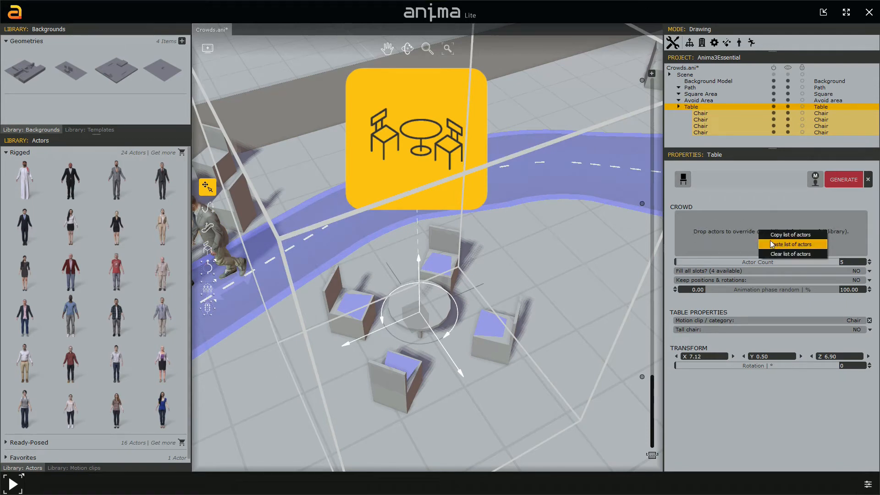
click(773, 246)
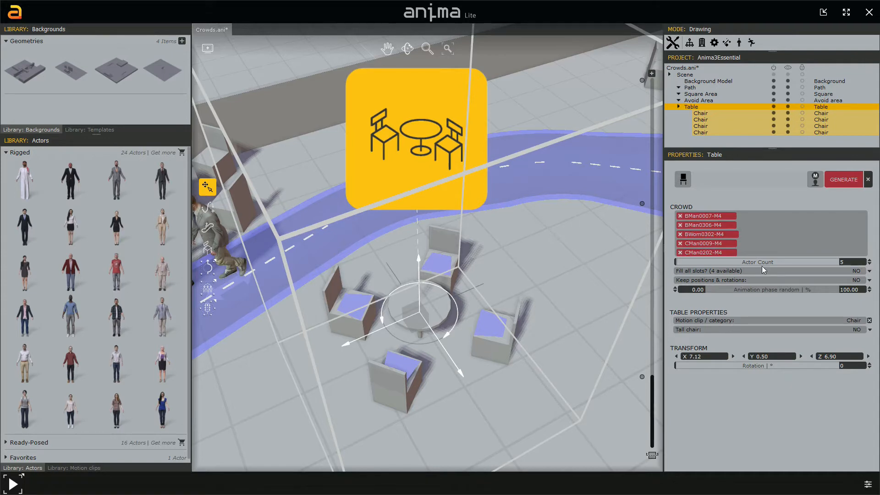
Step: Set the table's Fill all slots option to YES and show the Motion clips library
mouse_move(726, 279)
click(855, 271)
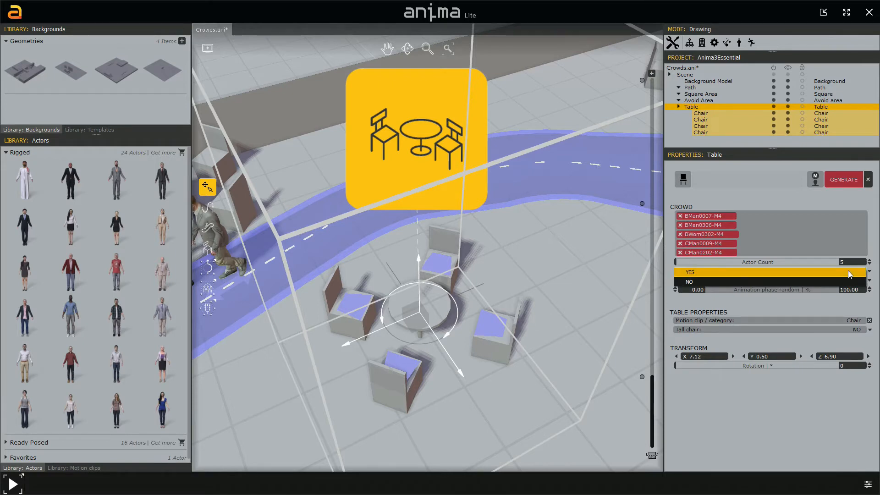
click(848, 271)
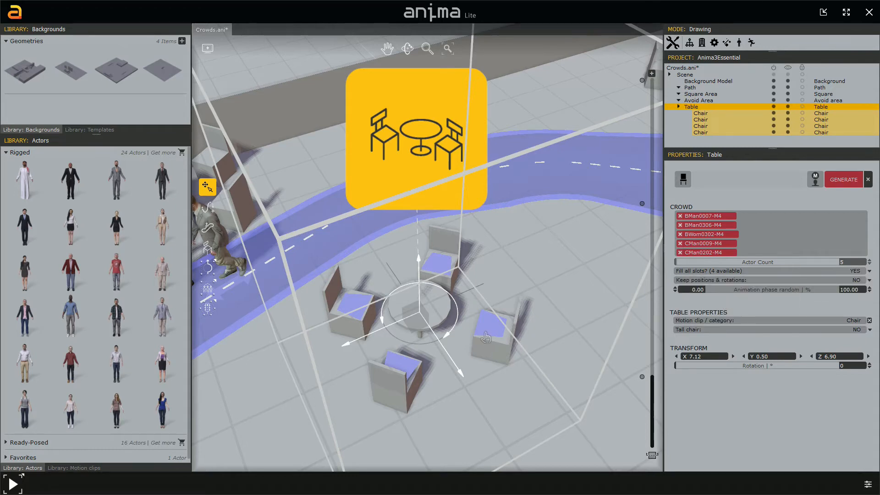
click(835, 280)
click(80, 467)
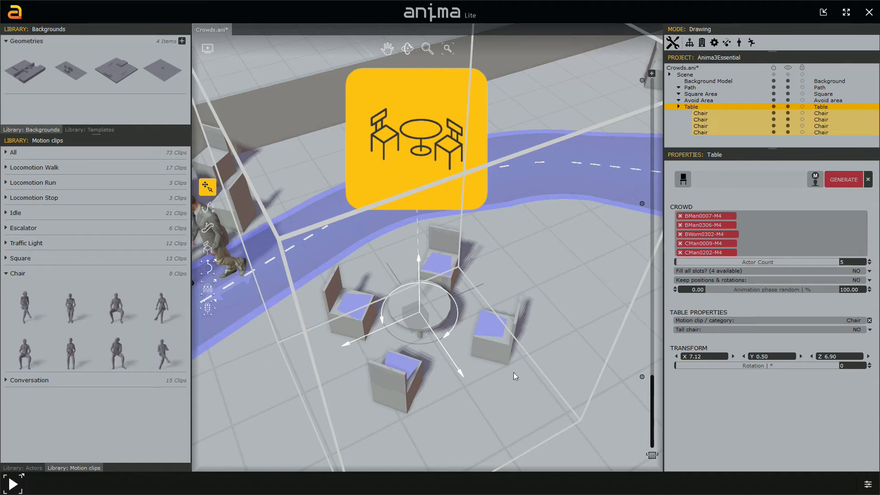
mouse_move(696, 332)
Step: Select each of the four chairs around the table in turn to check its position and rotation
middle_drag(470, 339, 404, 328)
scroll(417, 330, up, 6)
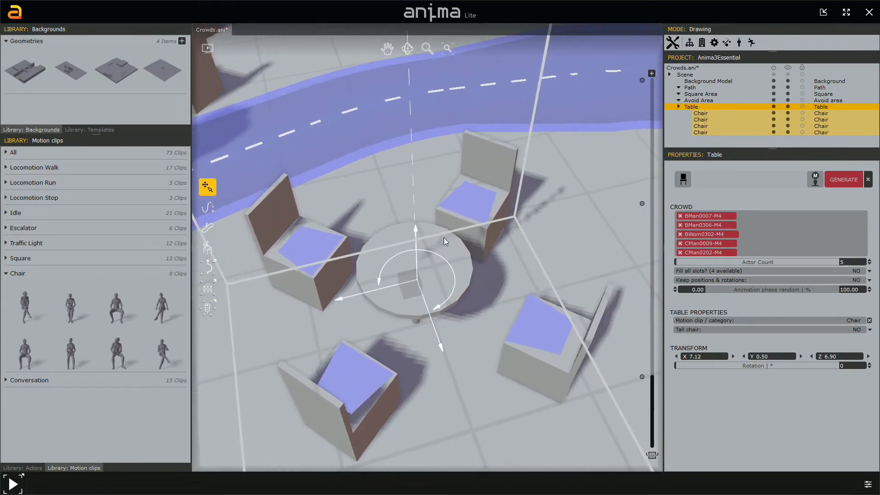
click(471, 197)
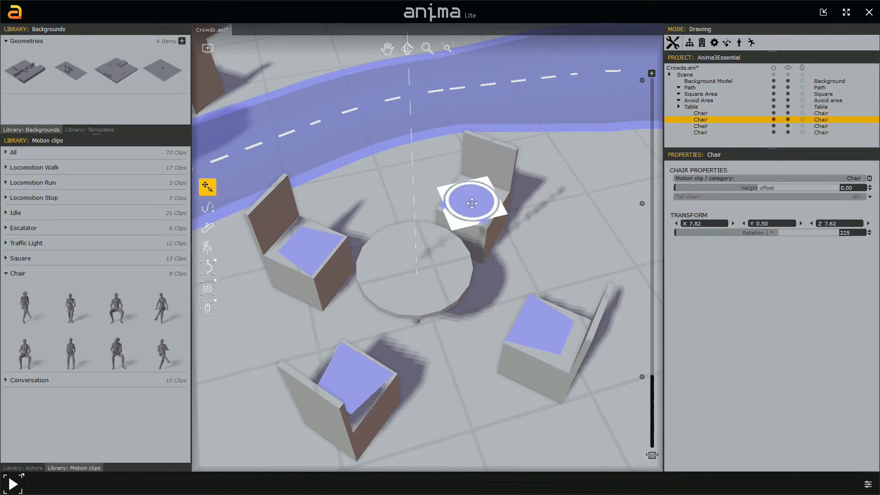
drag(471, 206, 470, 203)
click(343, 263)
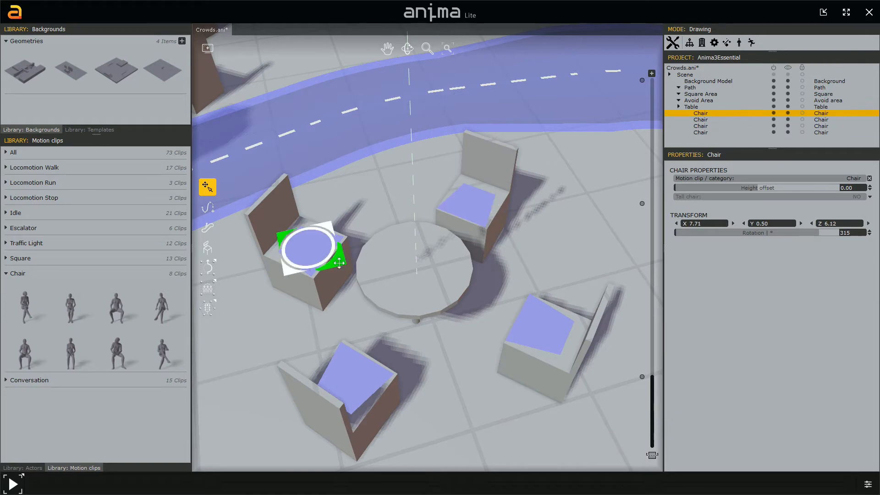
click(528, 324)
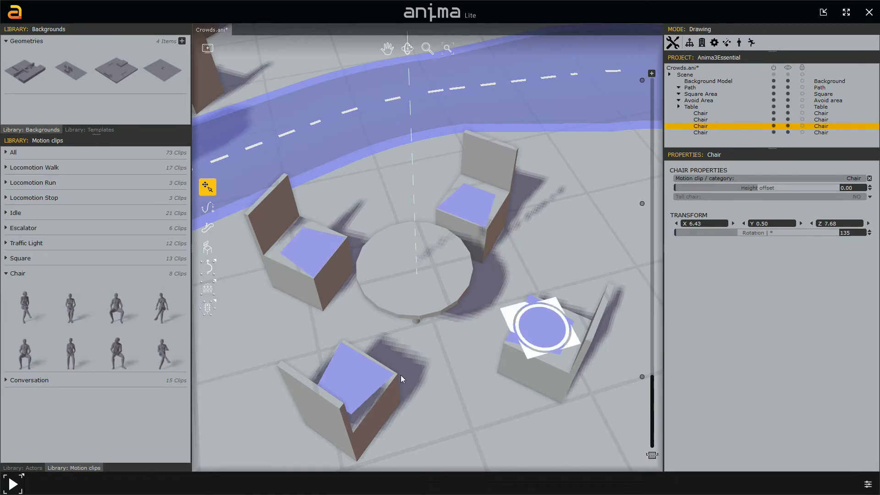
click(359, 372)
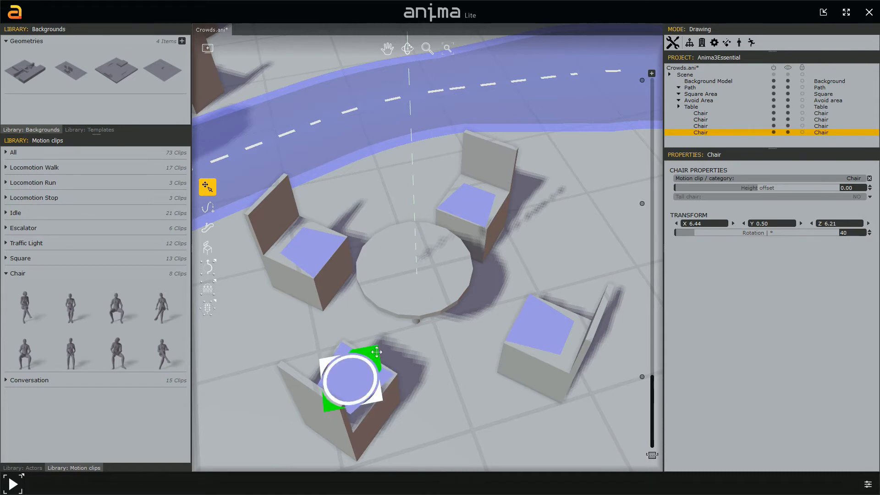
Step: Nudge the selected chair to X 6.45, Z 6.22 and generate the actors for the whole table
drag(378, 349, 377, 350)
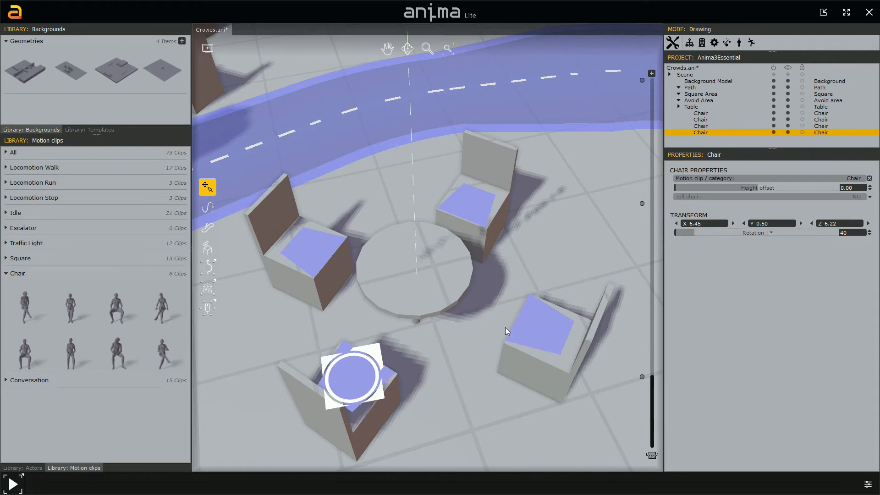
click(440, 237)
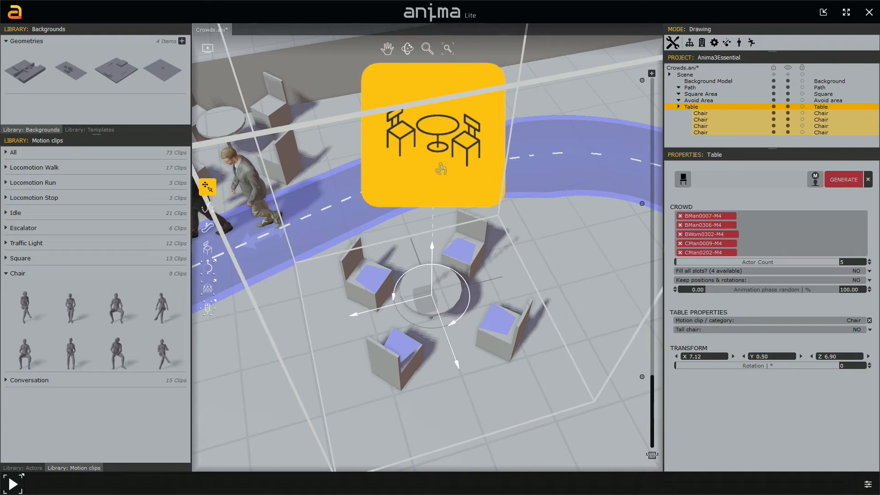
middle_drag(444, 144, 430, 179)
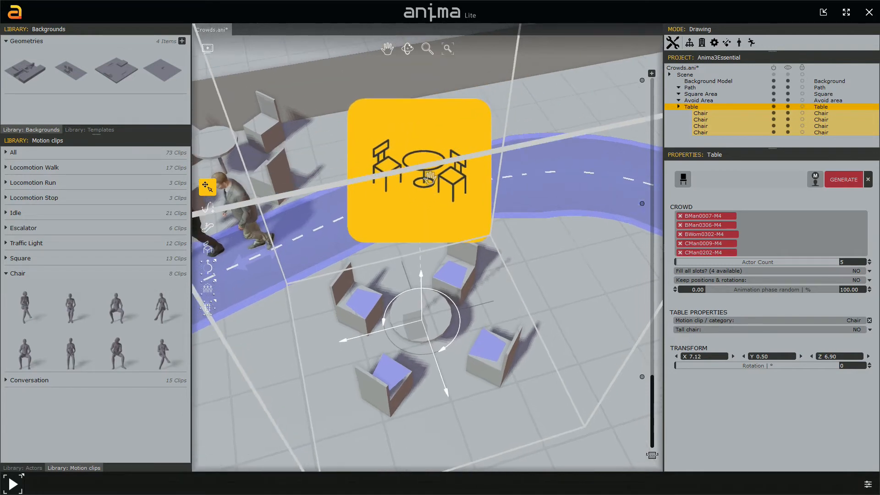
mouse_move(416, 209)
alt+middle_down()
mouse_move(422, 196)
mouse_move(412, 220)
alt+middle_up()
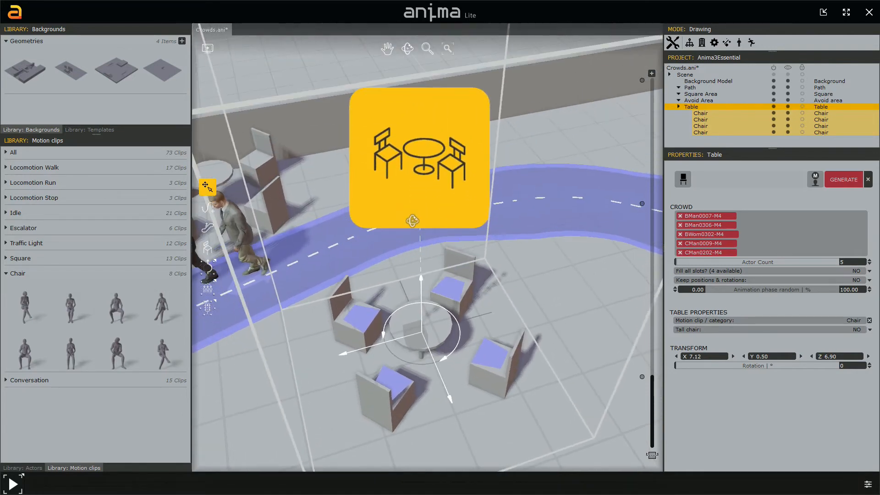
click(838, 182)
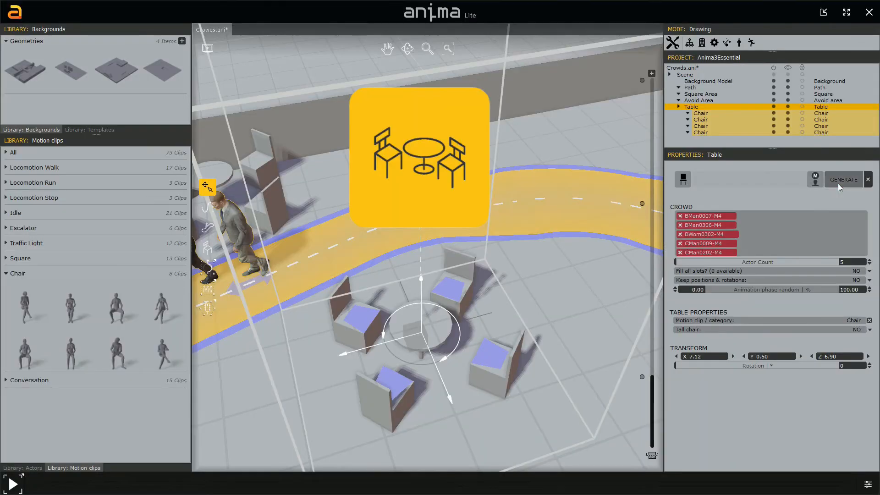
Step: Examine how the generated actors sit on the four chairs around the table, from above and from low angles
middle_drag(397, 308, 399, 257)
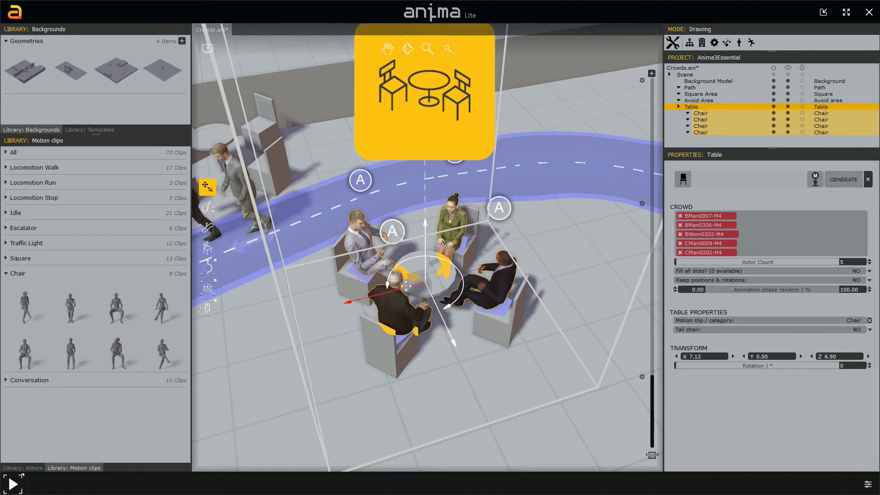
scroll(478, 322, up, 4)
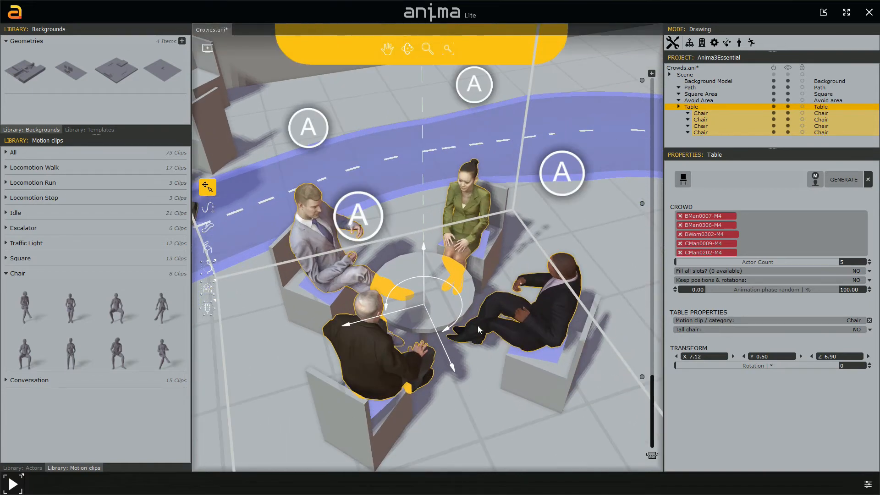
middle_drag(478, 326, 436, 246)
drag(456, 338, 431, 310)
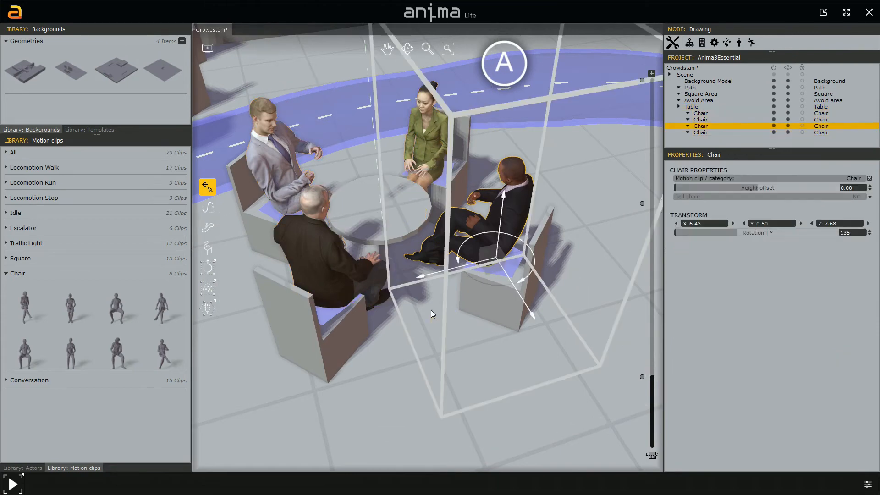
scroll(401, 134, down, 3)
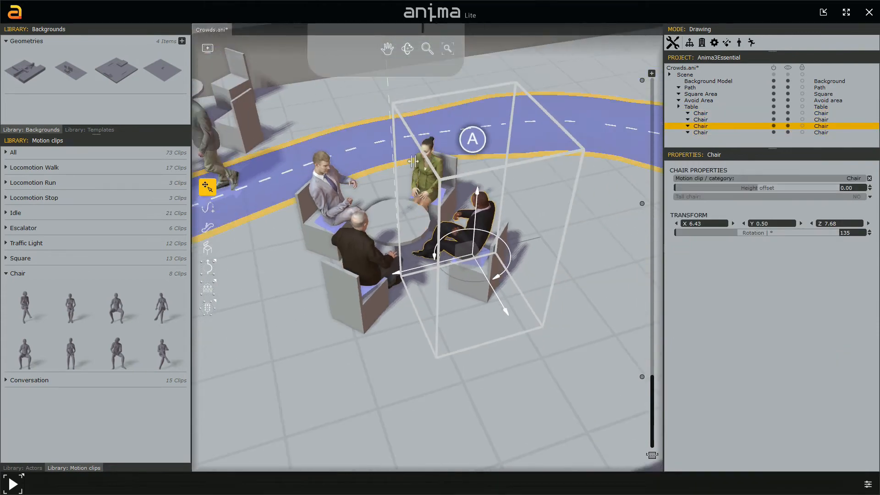
click(355, 52)
middle_drag(459, 258, 384, 361)
scroll(476, 320, up, 3)
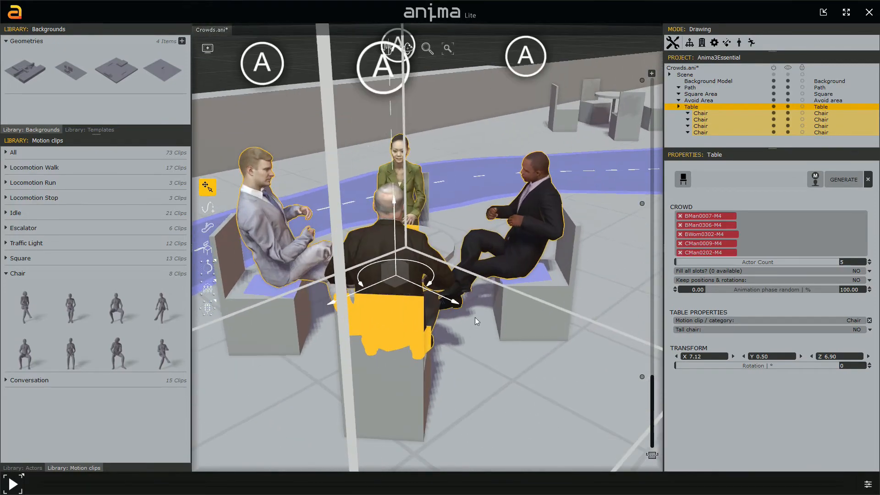
middle_drag(516, 335, 432, 323)
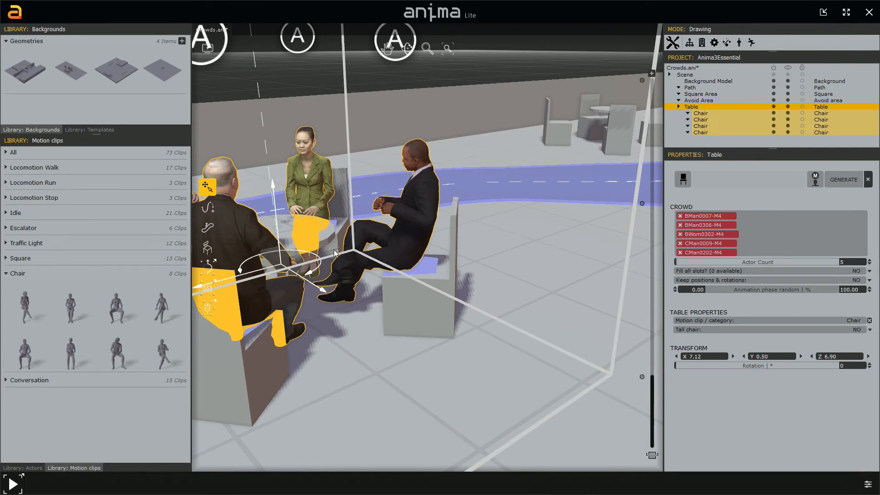
Step: Move the chair of the seated actor BMan0007-M4 slightly away from the table, to about X 6.33, Z 7.78
alt+middle_drag(416, 281, 459, 267)
click(429, 267)
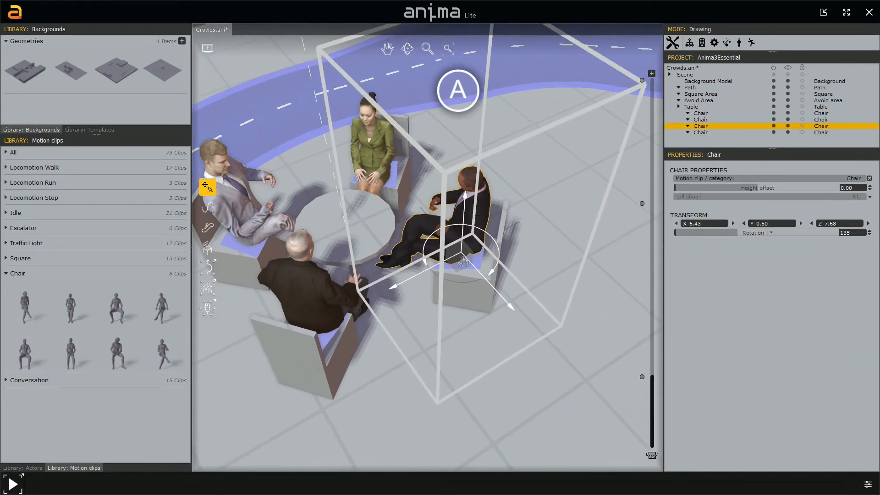
drag(458, 266, 474, 269)
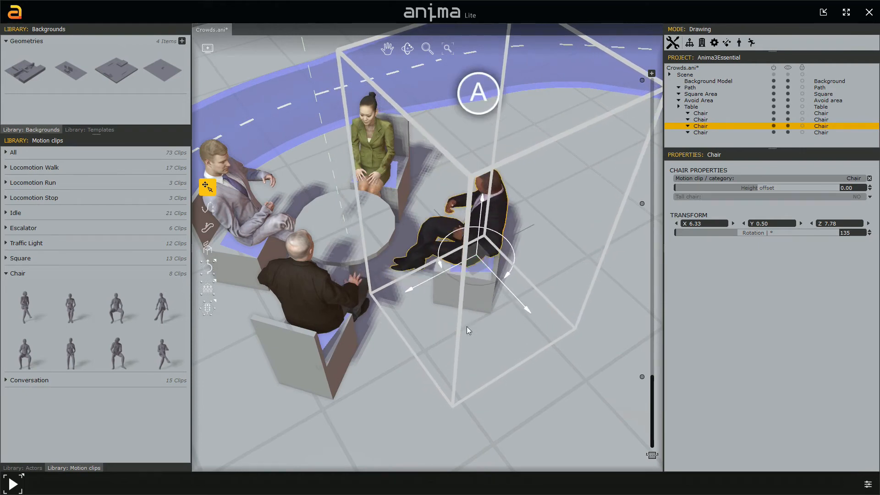
mouse_move(467, 328)
alt+middle_down()
mouse_move(458, 328)
mouse_move(475, 324)
alt+middle_up()
scroll(467, 316, down, 4)
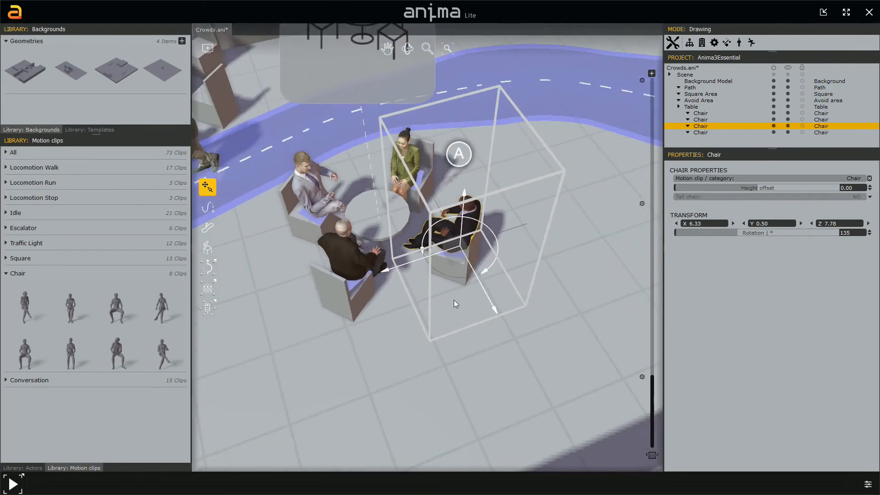
Step: Turn on the Tall chair option for the whole table and check the actors' leg positions
middle_drag(416, 217, 449, 258)
click(398, 99)
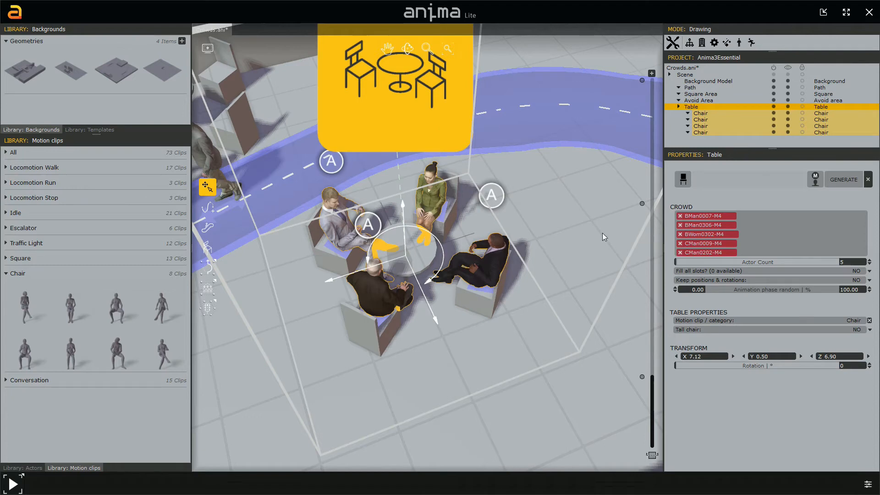
mouse_move(701, 332)
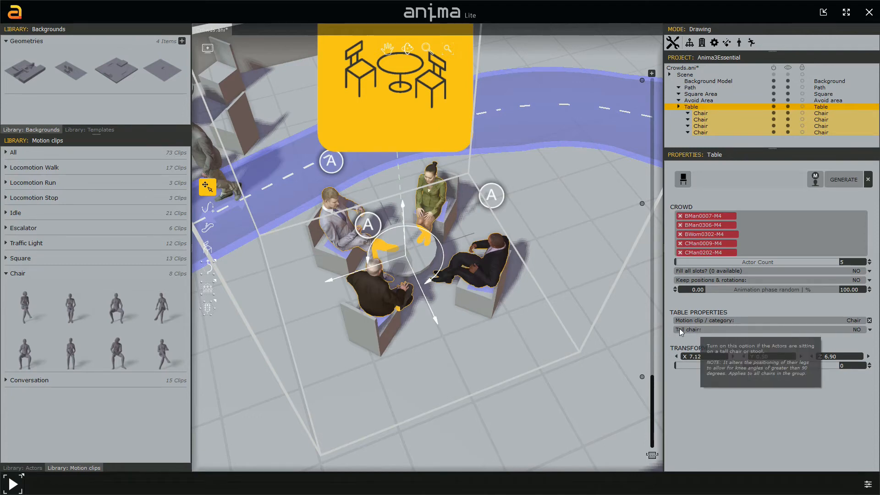
click(856, 329)
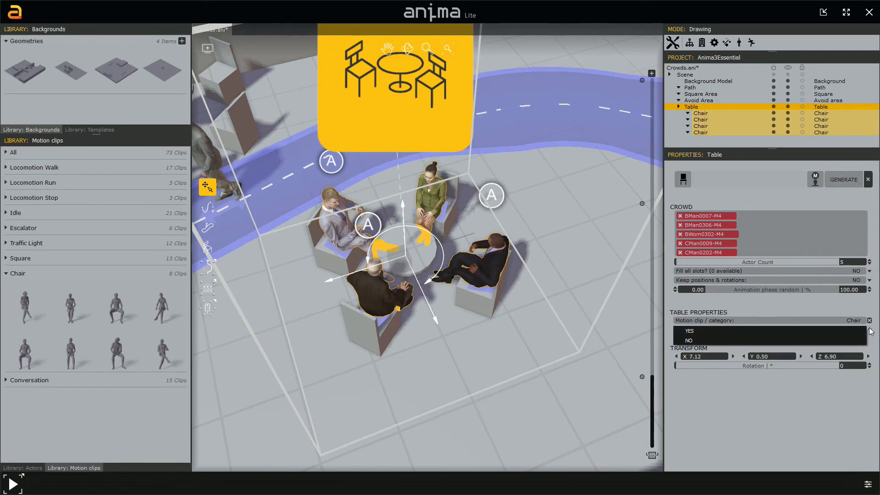
click(859, 332)
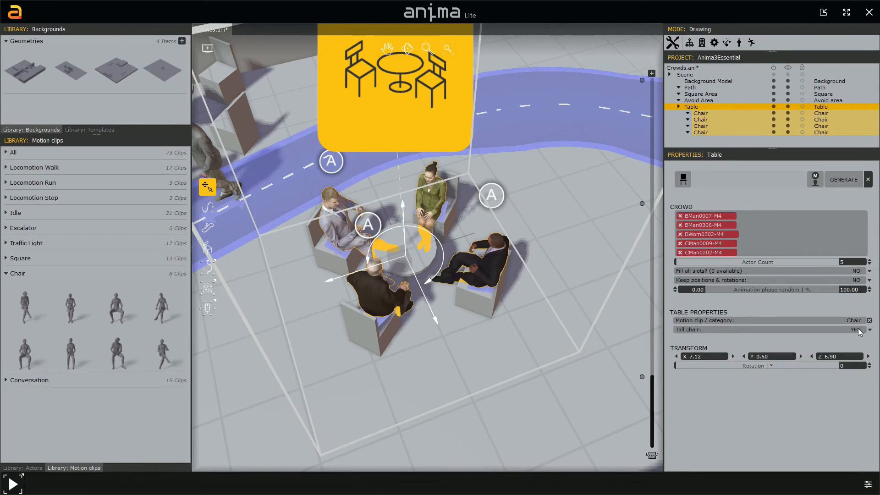
middle_drag(501, 353, 483, 366)
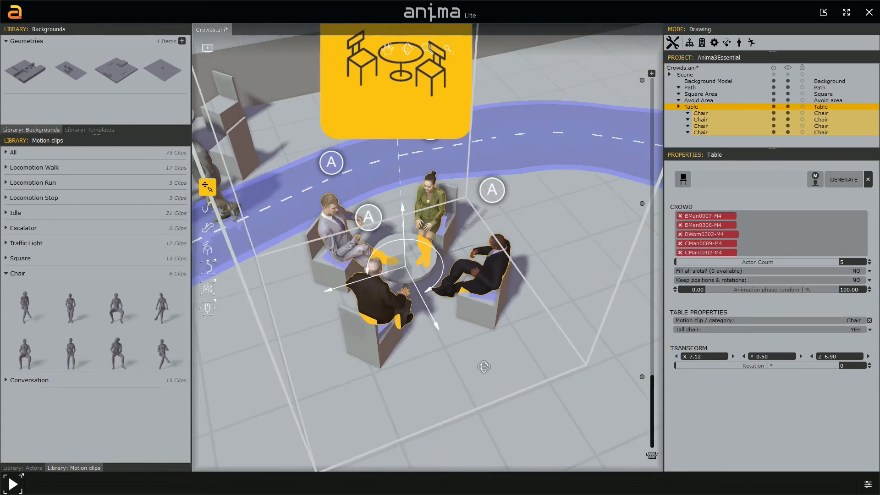
mouse_move(719, 329)
middle_drag(425, 268, 429, 301)
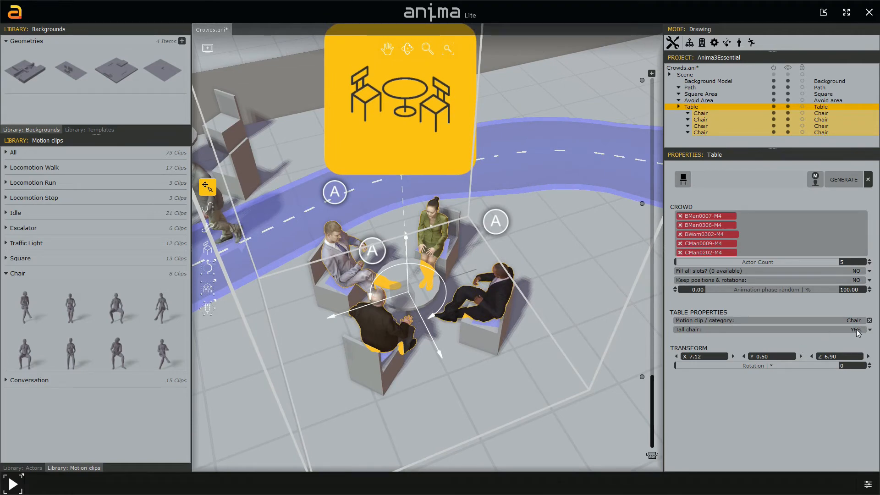
middle_drag(472, 346, 438, 299)
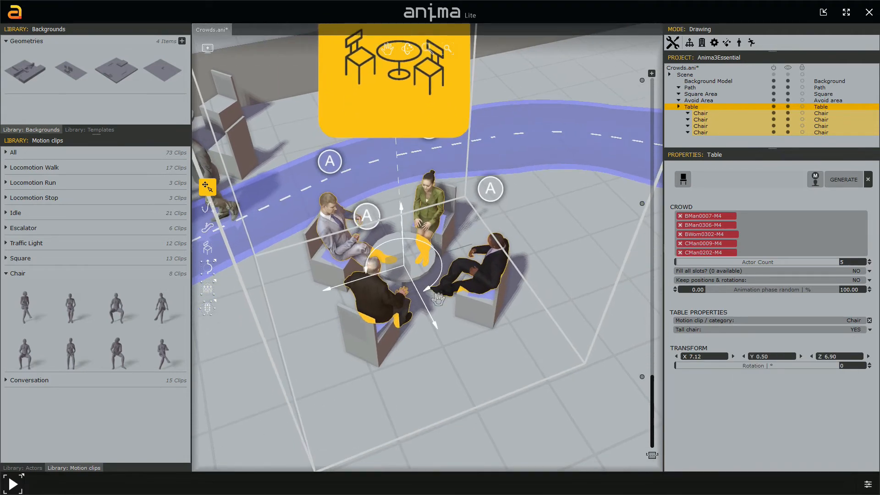
Step: Delete the actor BMan0007-M4 from its chair, keeping the chair itself
click(490, 281)
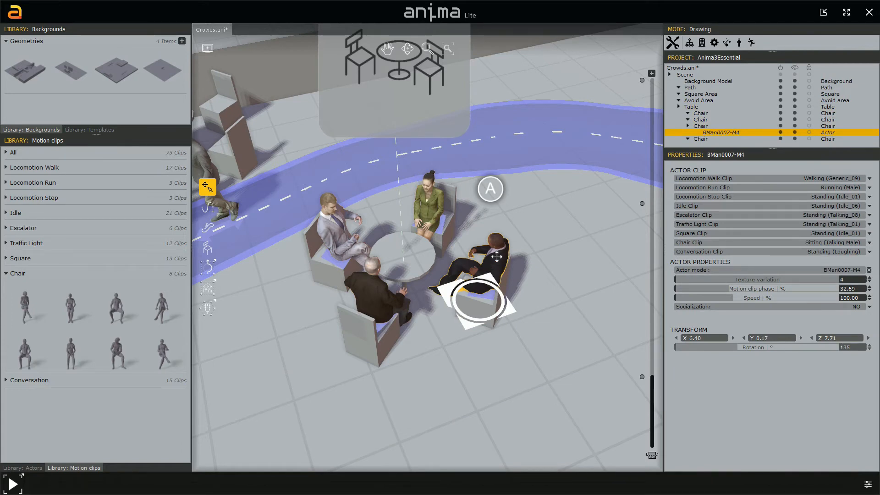
key(Delete)
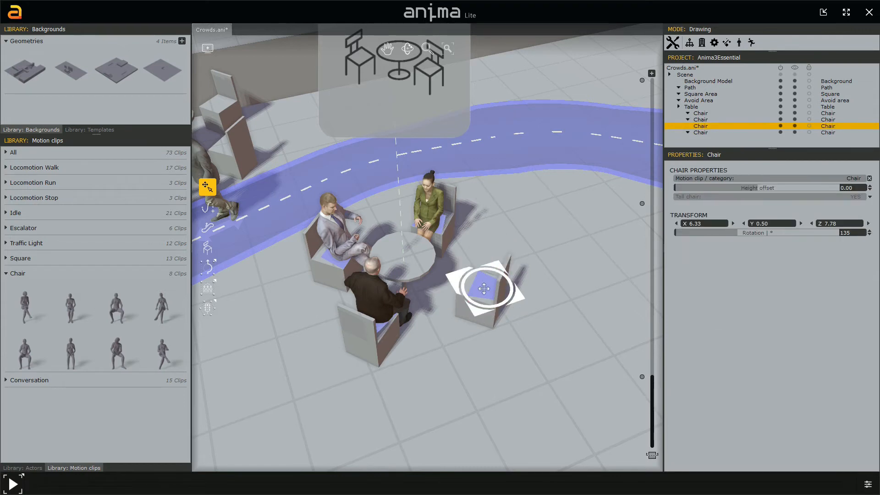
middle_drag(479, 301, 493, 307)
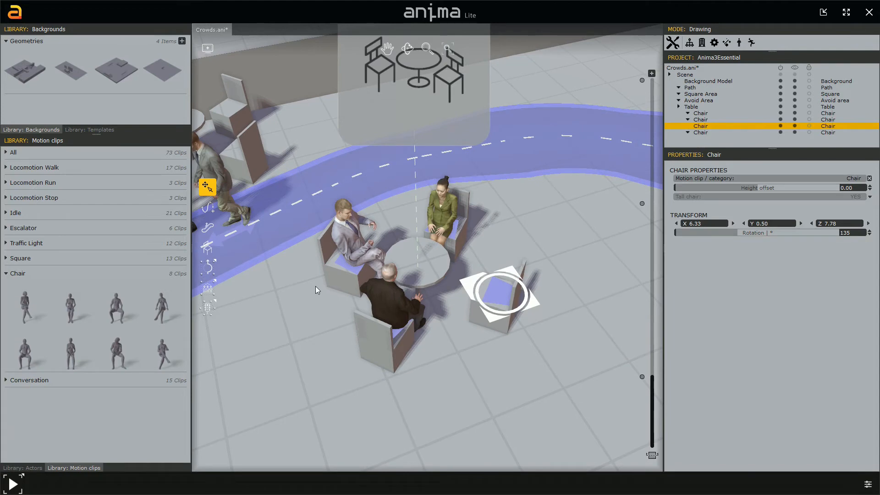
Step: Place the rigged actor BMan0306-M4 from the Actors library on the empty chair, link it to the seat, and clear the selection
click(37, 467)
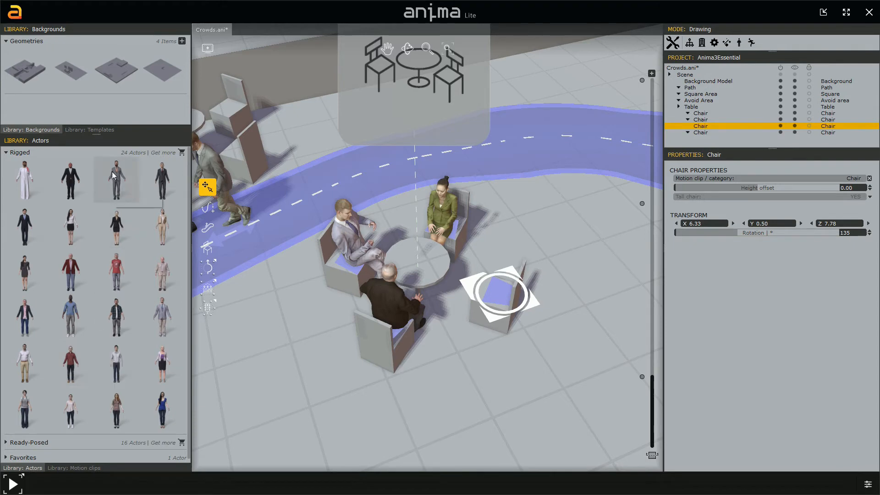
drag(118, 181, 500, 299)
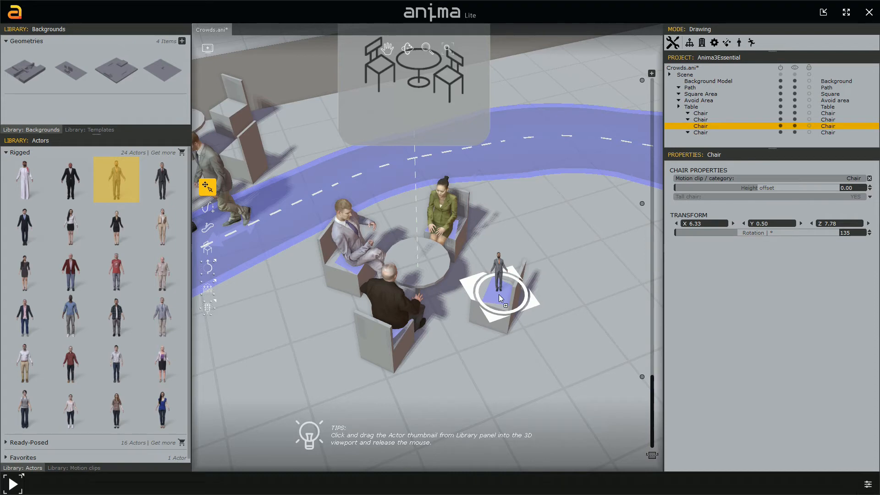
drag(501, 298, 500, 298)
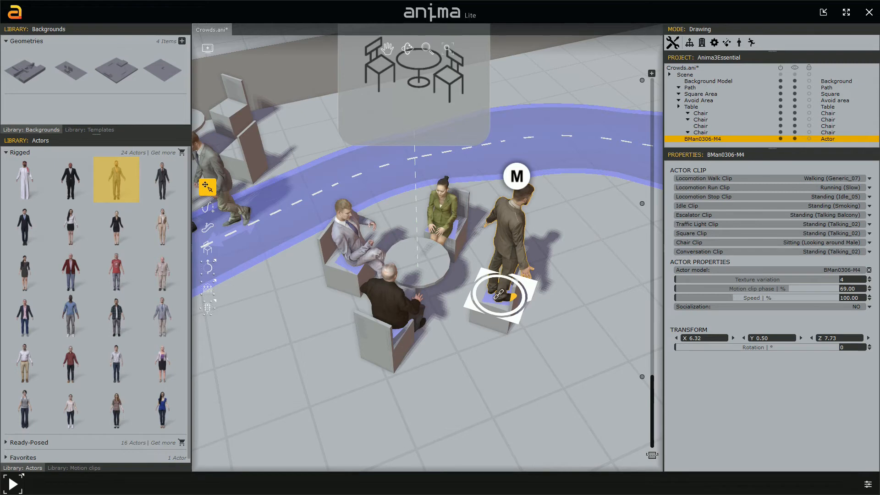
click(499, 293)
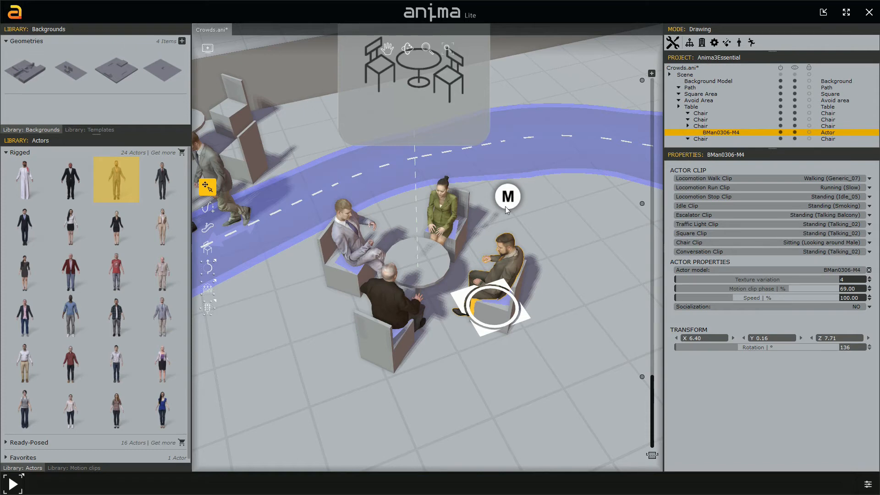
middle_drag(454, 255, 490, 296)
scroll(482, 316, down, 1)
scroll(490, 343, up, 2)
middle_drag(491, 373, 428, 315)
scroll(431, 313, up, 3)
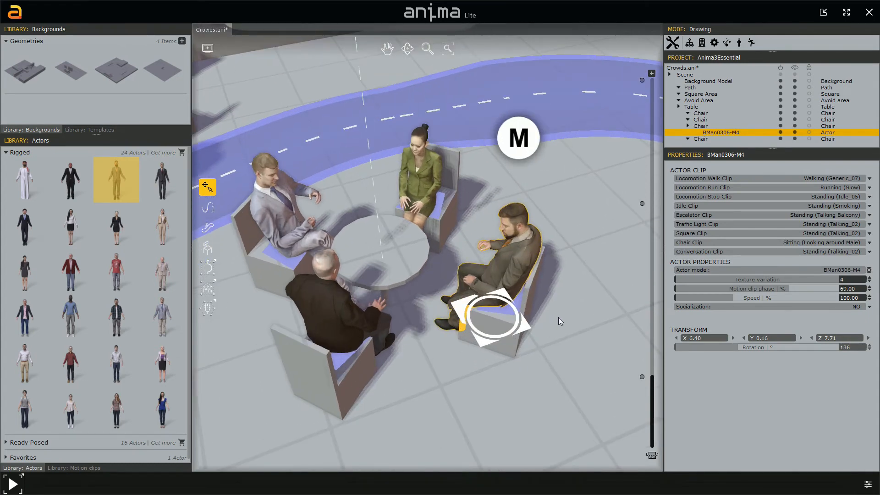
click(573, 281)
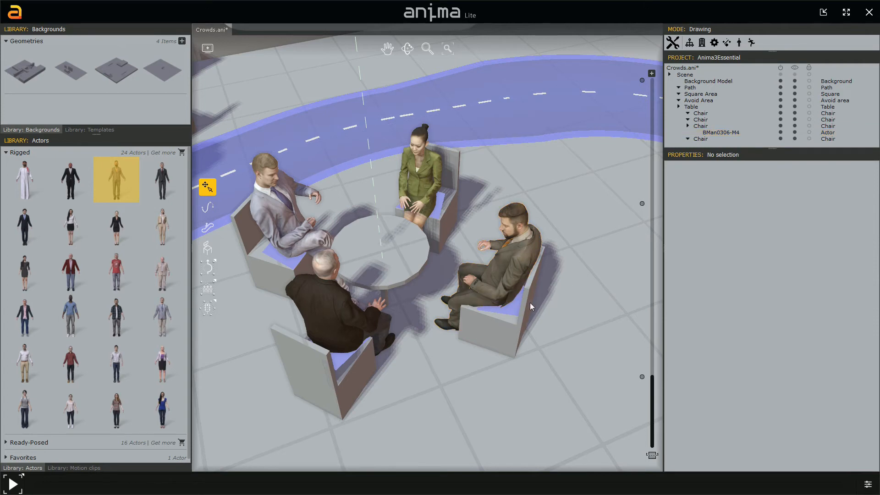
Step: Review the Motion clip / category setting of the new actor's chair and of the table, and the chair's Height offset description
click(513, 316)
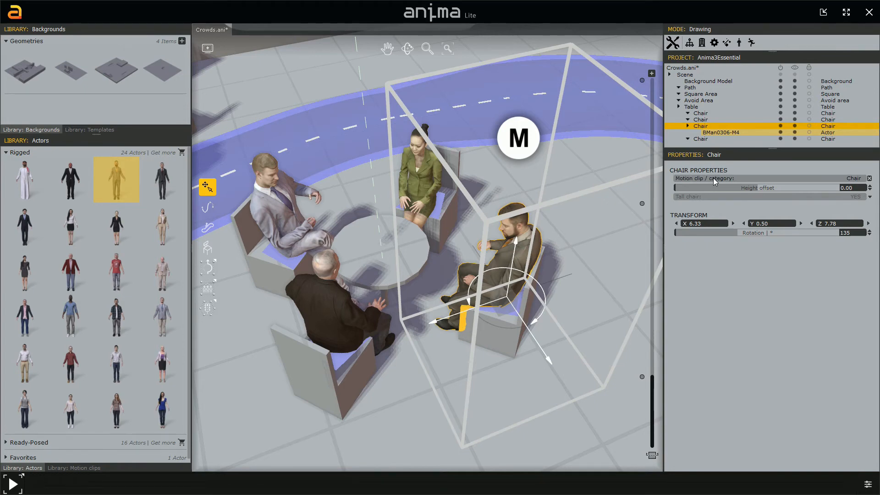
mouse_move(713, 178)
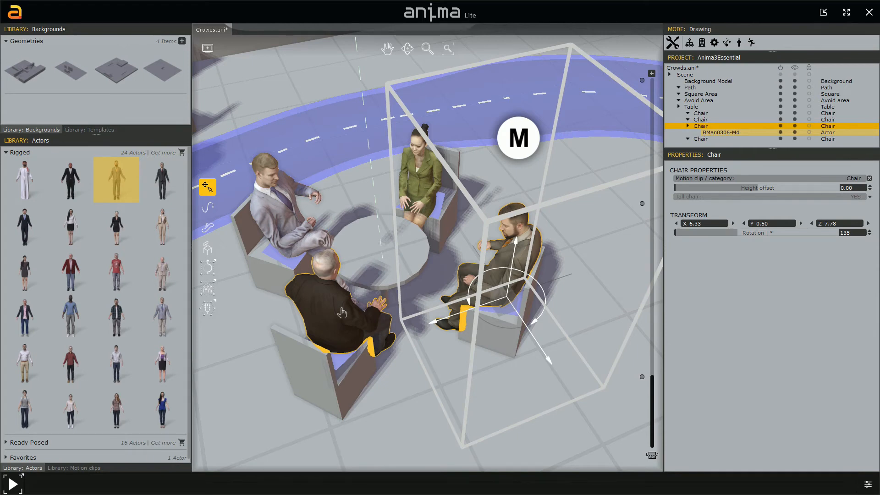
scroll(369, 290, down, 3)
click(391, 109)
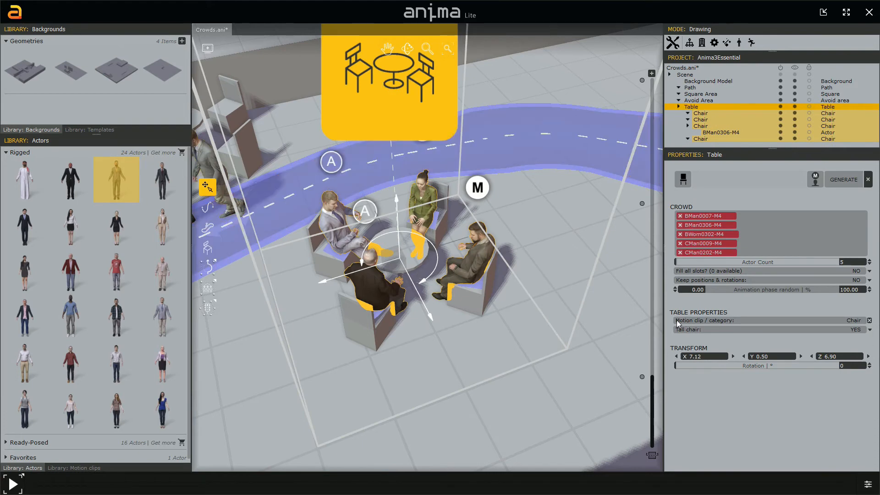
click(478, 293)
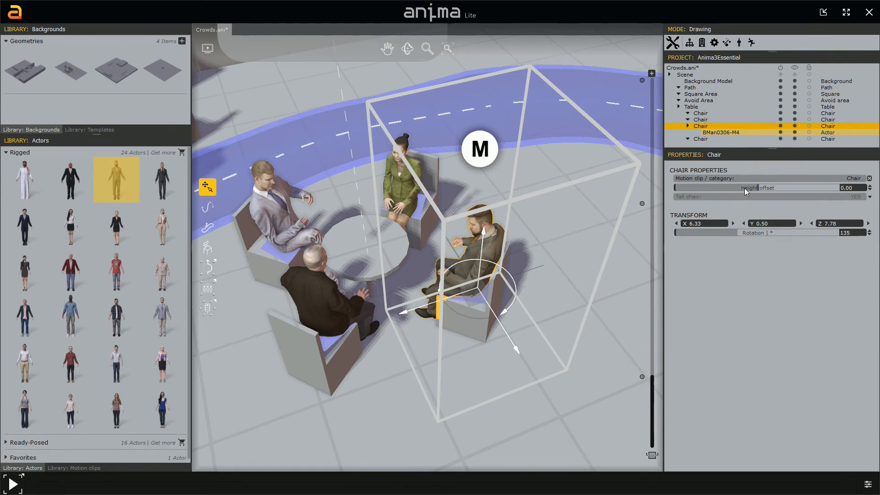
mouse_move(765, 188)
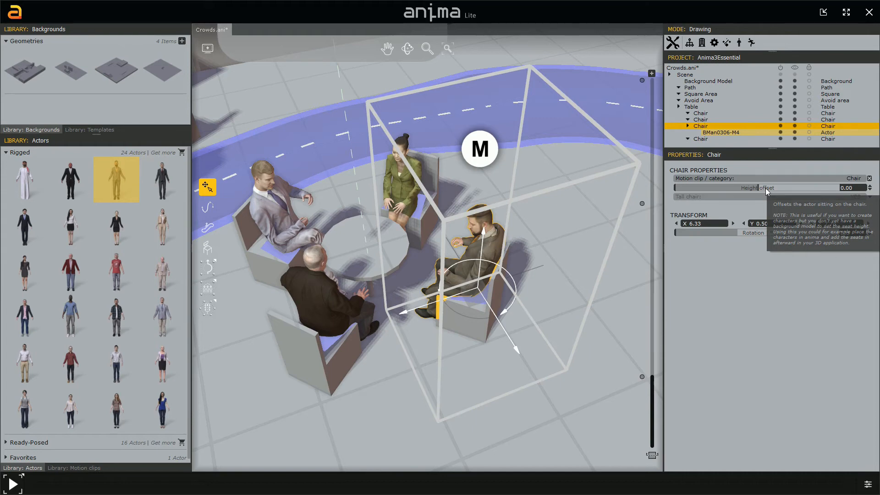
Step: Add an extra chair for the selected table on the empty seat nearest the path at the neighbouring table
scroll(472, 252, down, 3)
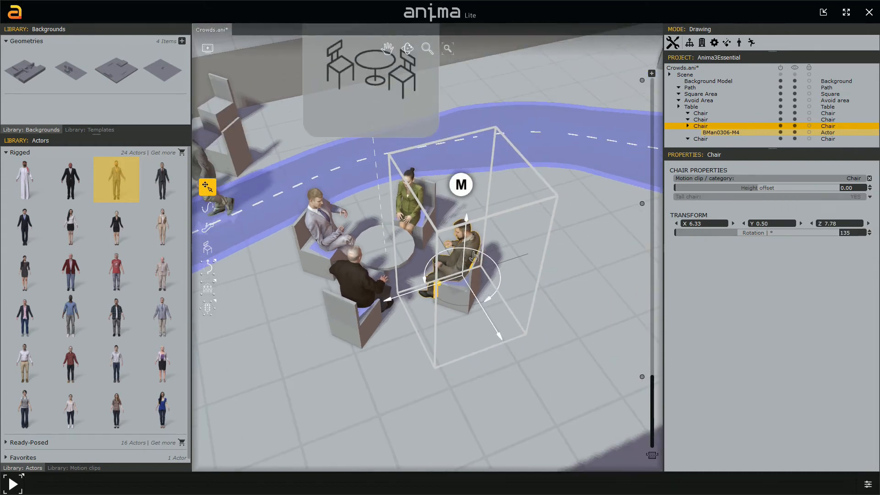
middle_drag(472, 253, 515, 277)
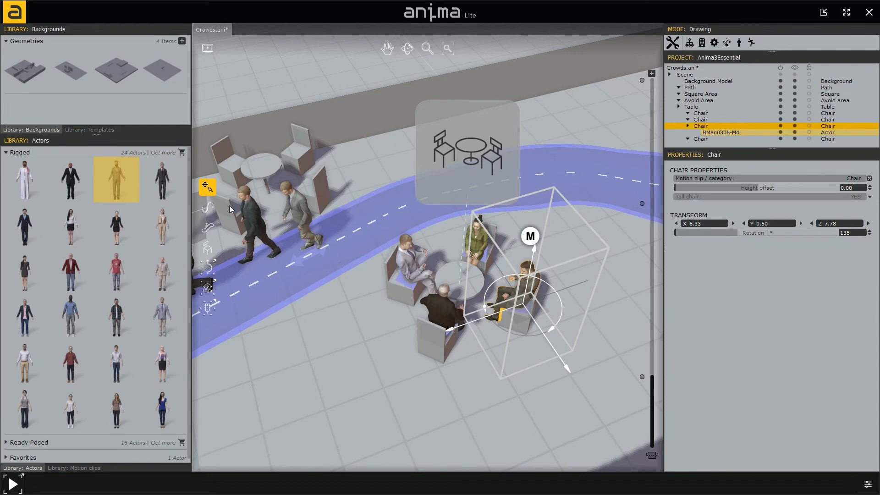
middle_drag(321, 204, 418, 236)
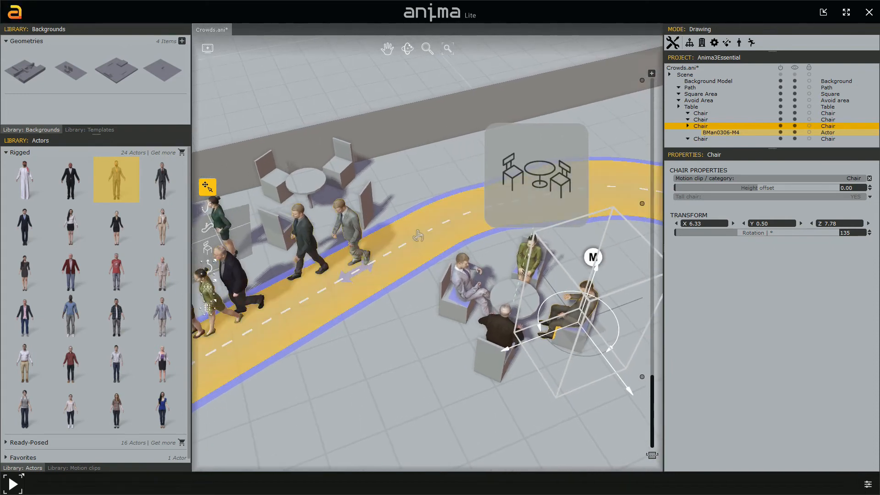
click(536, 188)
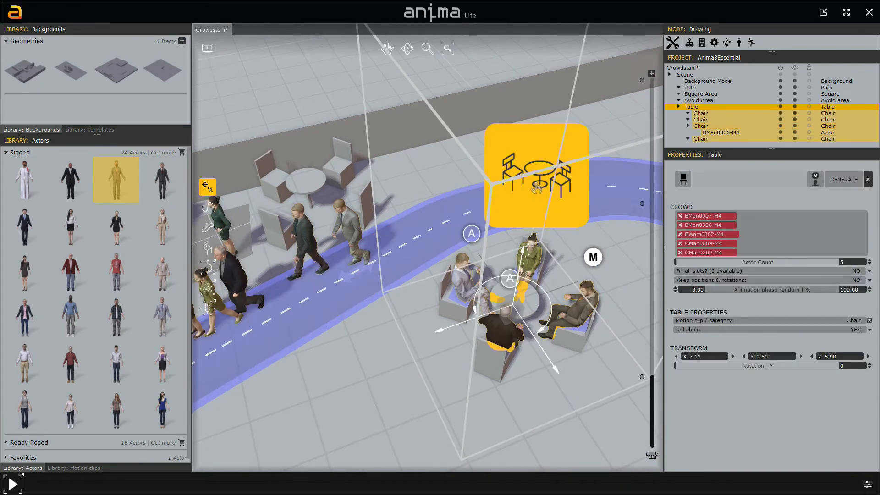
click(684, 182)
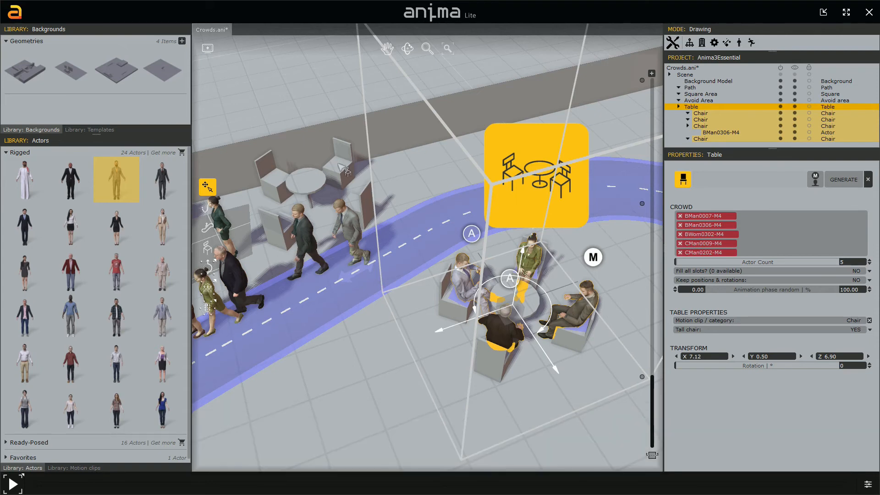
middle_drag(280, 191, 396, 244)
scroll(393, 251, up, 5)
scroll(391, 248, up, 1)
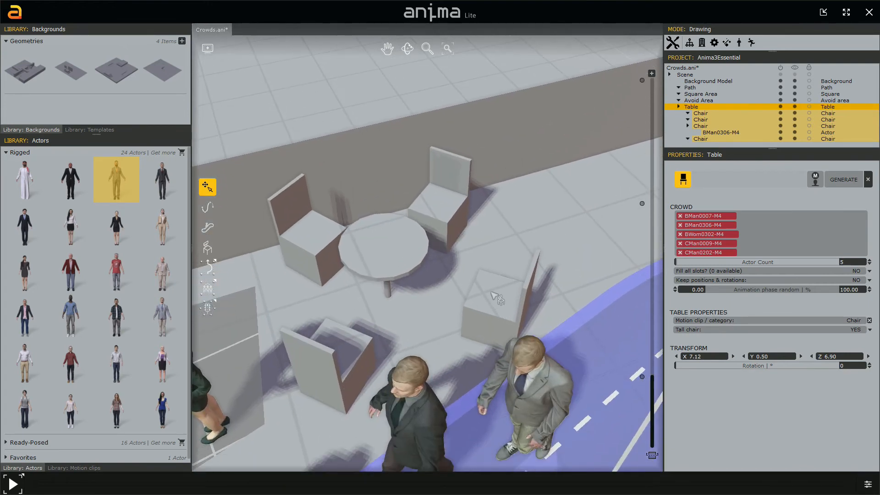
click(476, 292)
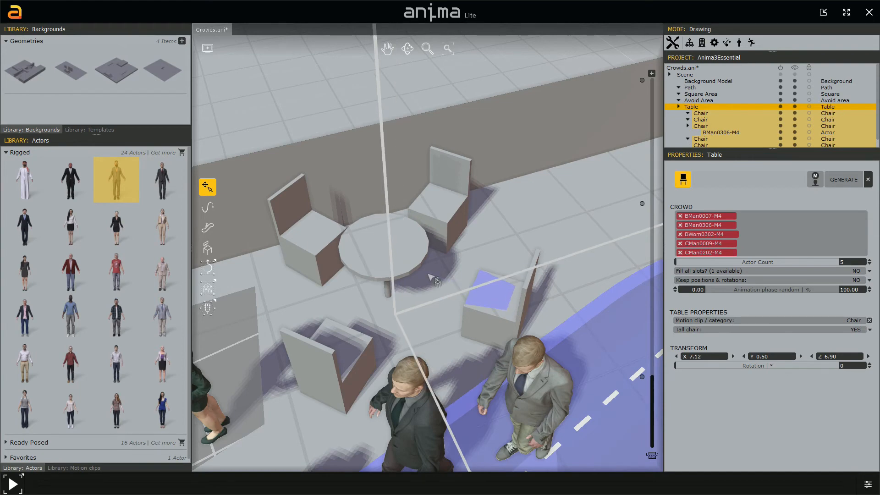
scroll(428, 274, down, 5)
right_click(427, 274)
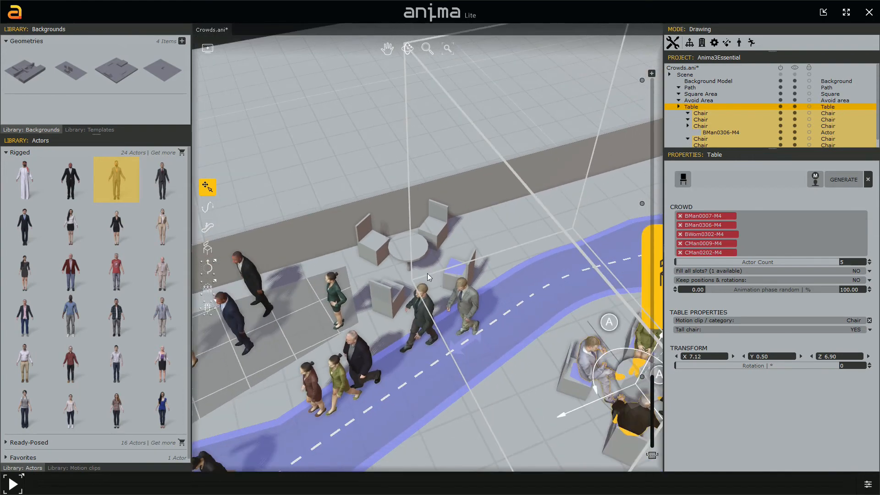
Step: Examine the added chair's position relative to its own table and the other empty tables around the path
middle_drag(541, 321, 404, 258)
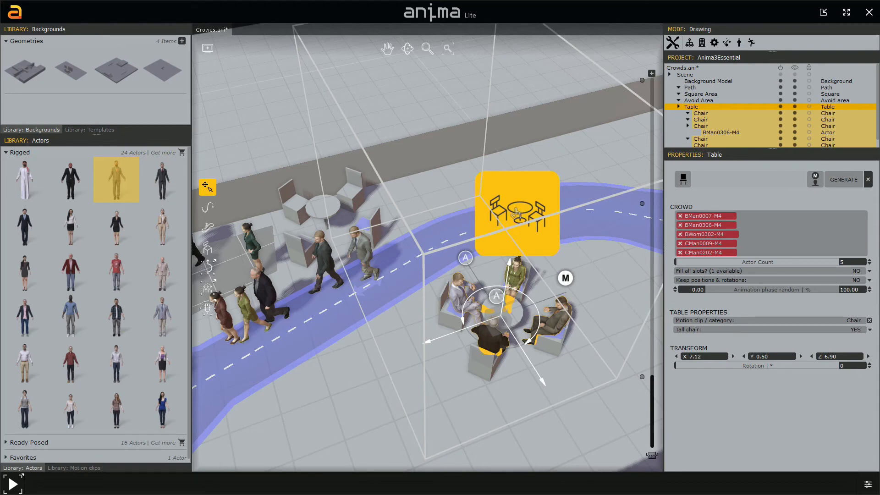
scroll(516, 211, down, 4)
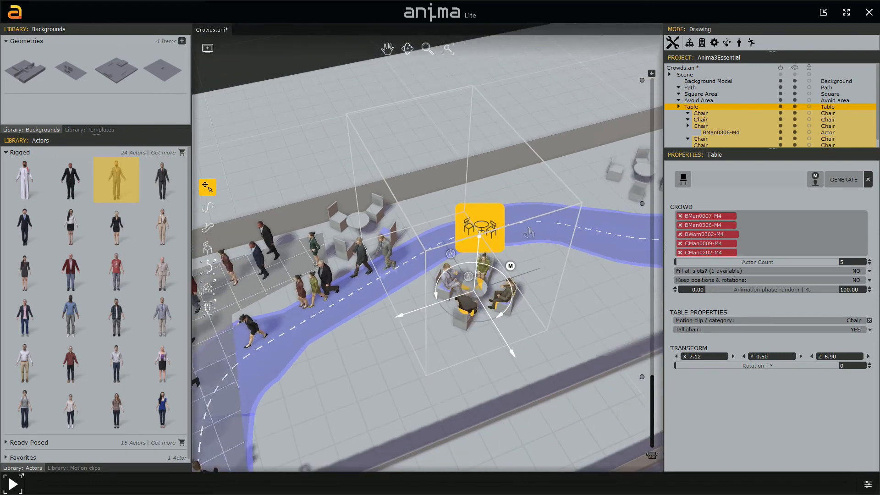
middle_drag(455, 249, 370, 265)
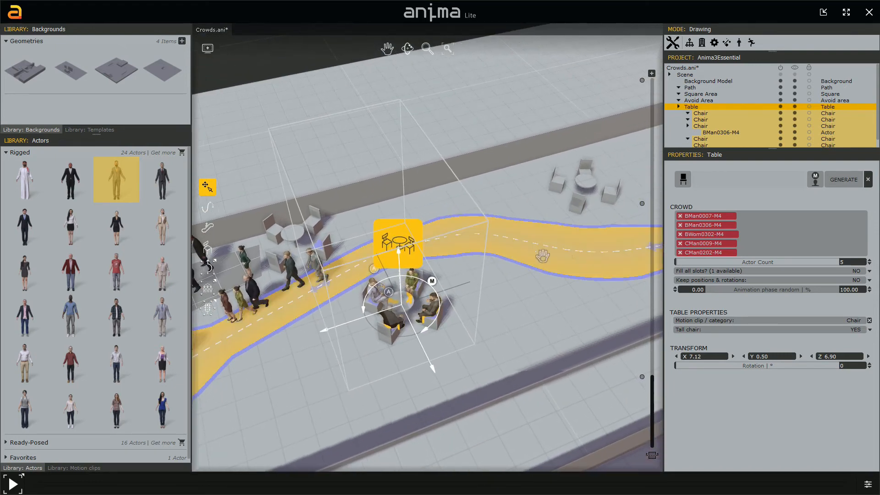
mouse_move(542, 256)
middle_down()
mouse_move(327, 297)
mouse_move(433, 288)
middle_up()
middle_drag(342, 323, 478, 308)
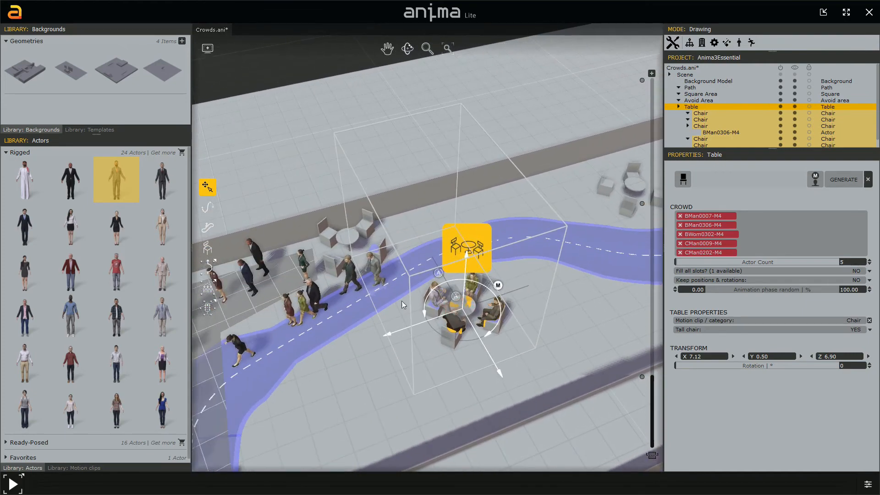
scroll(401, 301, up, 5)
middle_drag(411, 300, 453, 272)
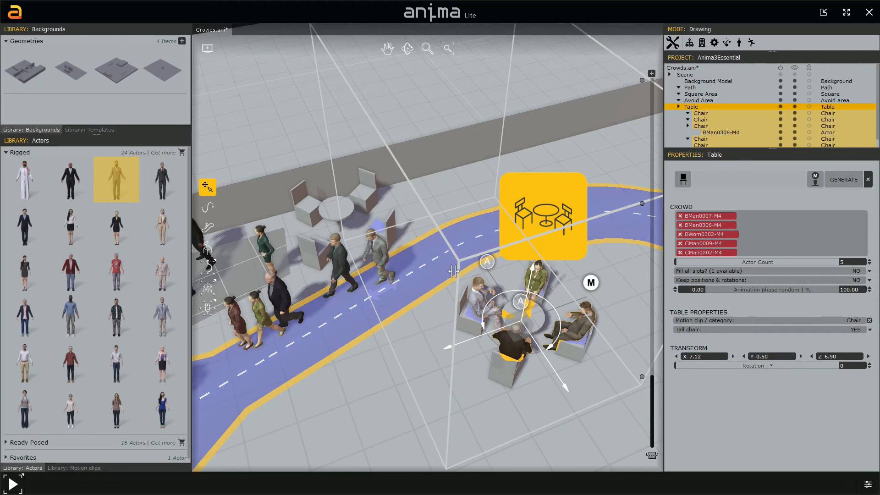
scroll(376, 233, up, 4)
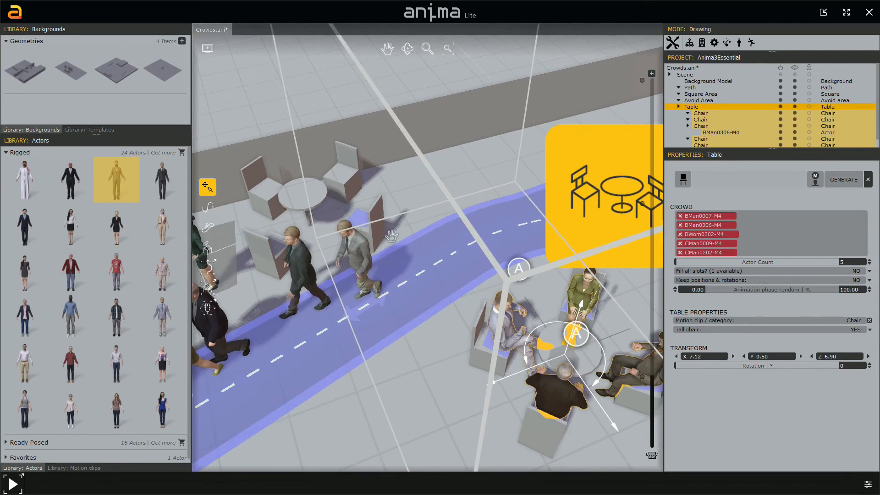
scroll(392, 236, down, 3)
scroll(439, 262, down, 3)
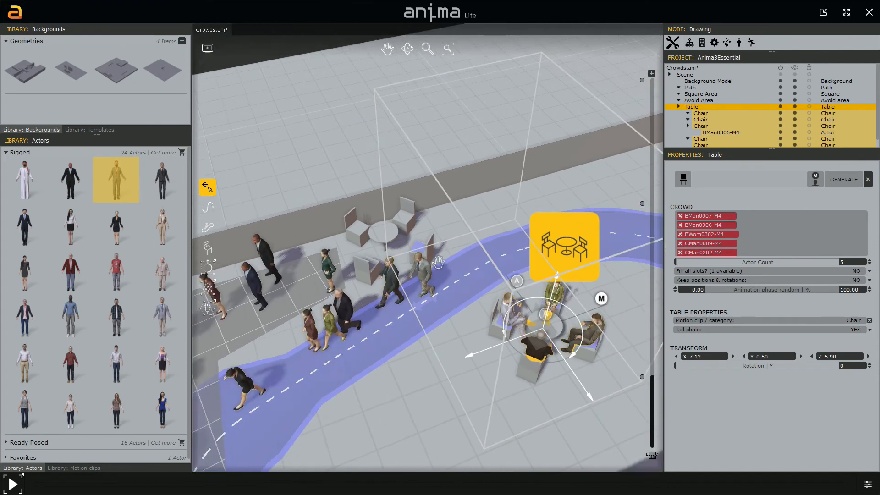
middle_drag(439, 262, 422, 257)
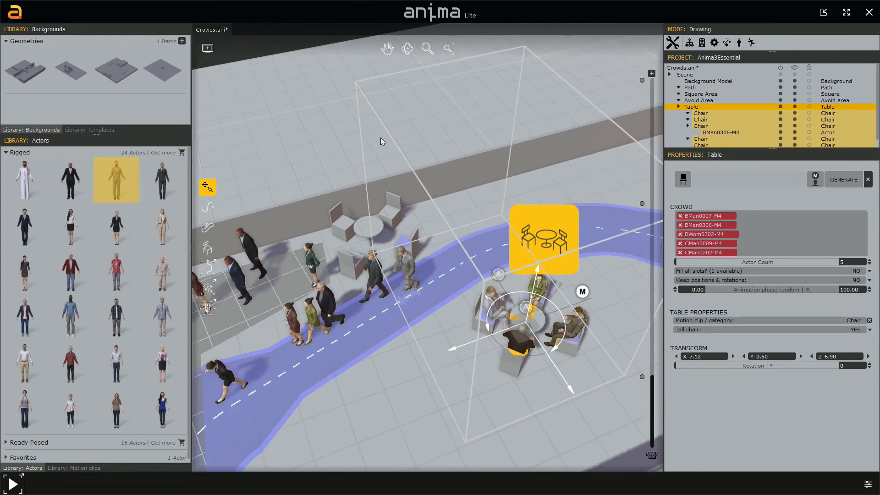
Step: Select the extra chair at the neighbouring table and undo its addition
scroll(418, 249, up, 3)
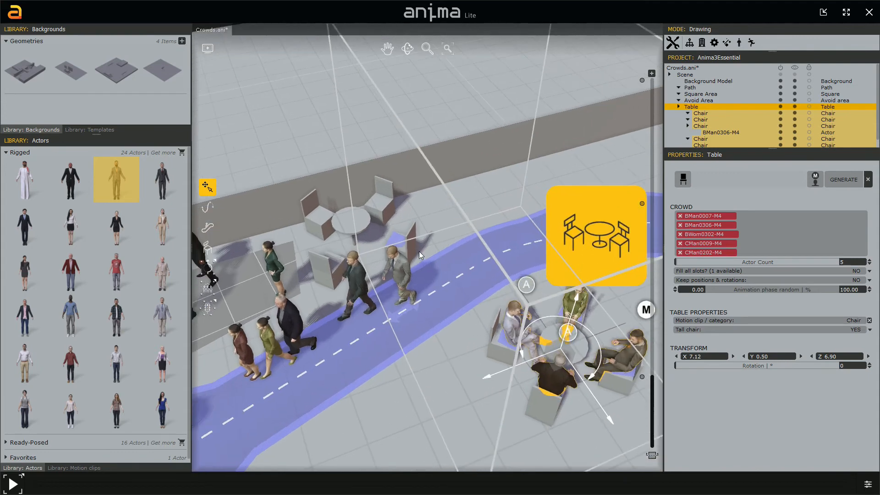
middle_drag(419, 251, 474, 265)
scroll(404, 236, up, 2)
click(425, 245)
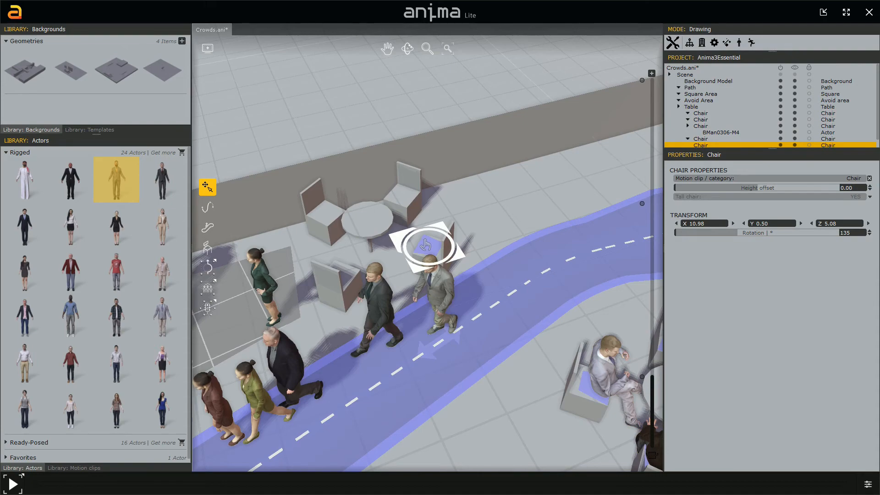
key(ctrl+z)
Step: Clone the table with its seated actors and place the copy over the empty table across the path
scroll(473, 259, down, 4)
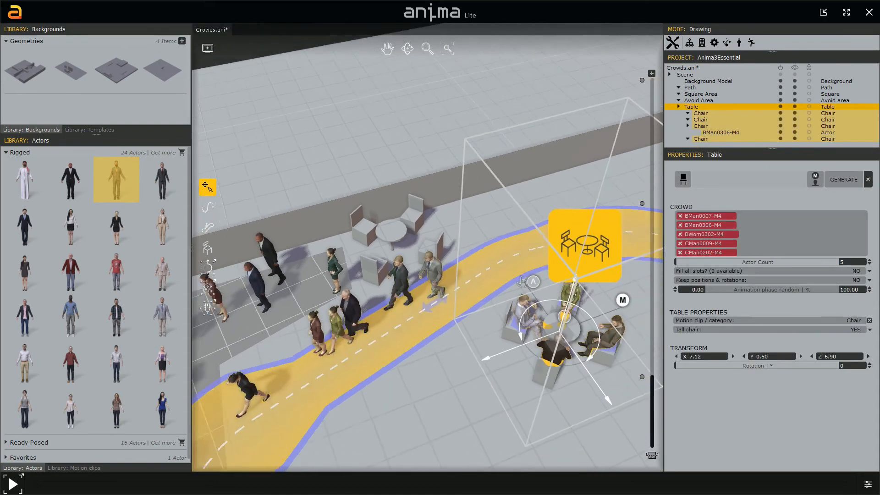
middle_drag(351, 292, 269, 302)
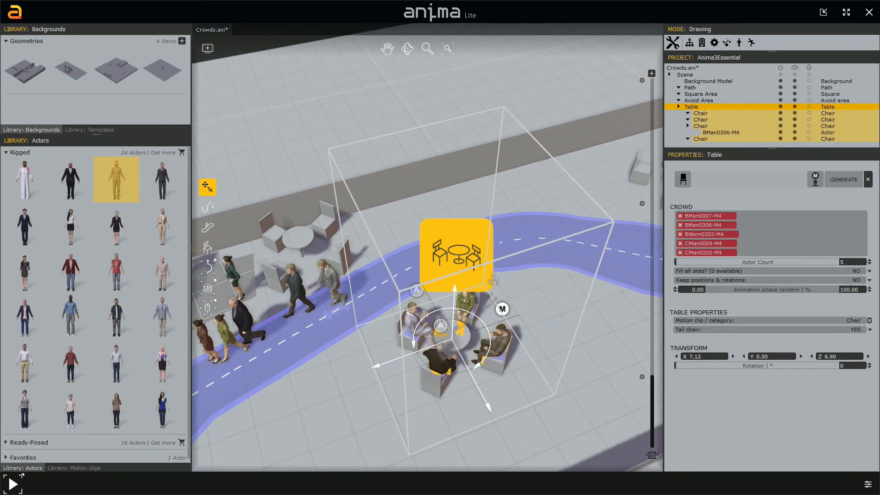
middle_drag(486, 273, 362, 282)
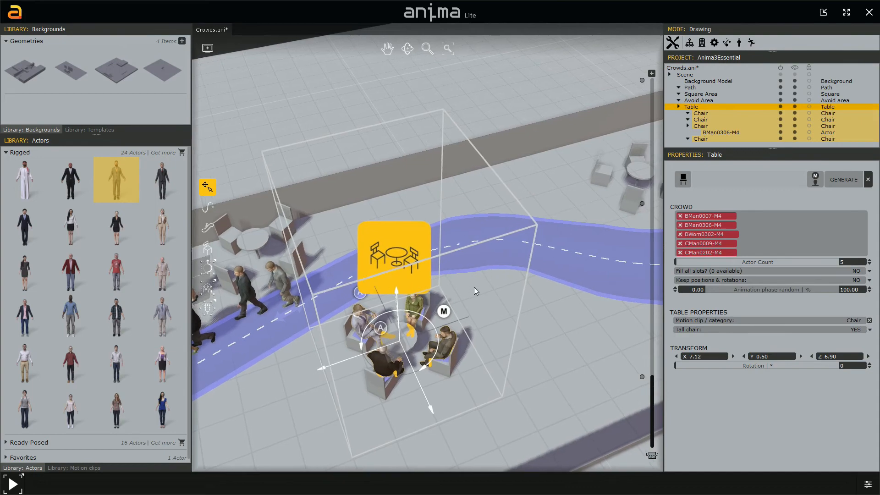
alt+middle_drag(475, 287, 478, 212)
middle_drag(540, 218, 389, 288)
scroll(389, 289, down, 3)
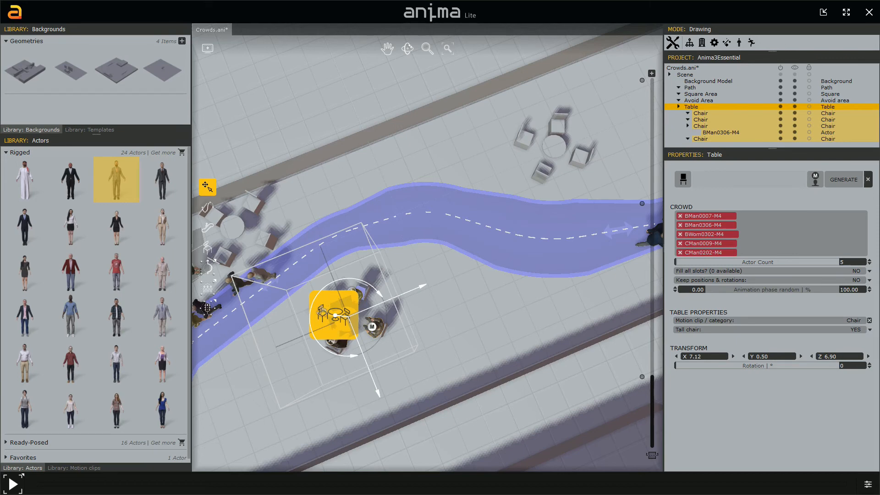
right_click(329, 296)
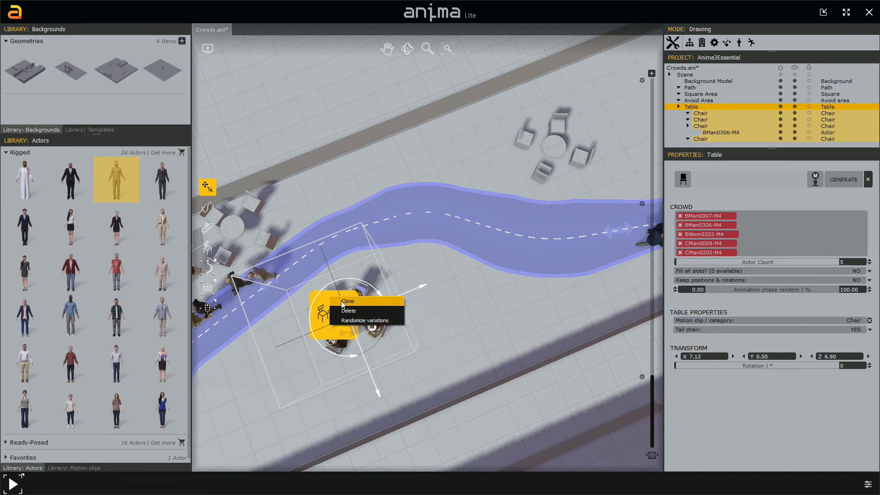
click(344, 302)
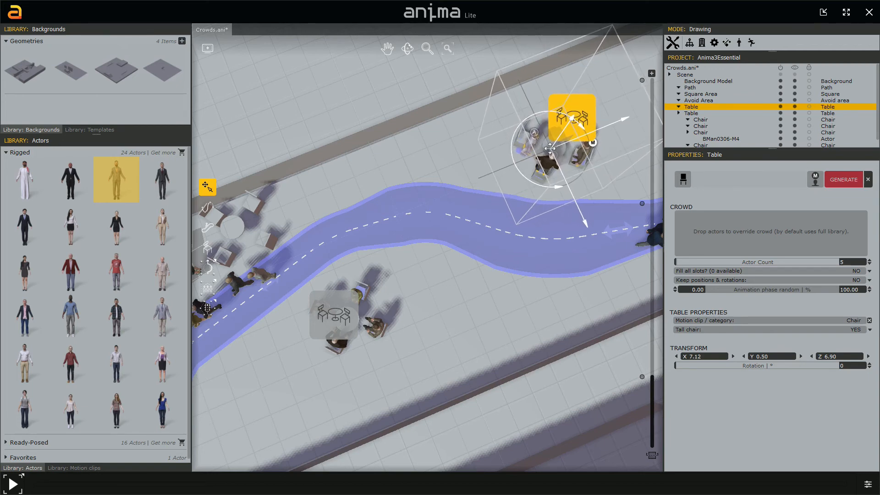
click(550, 148)
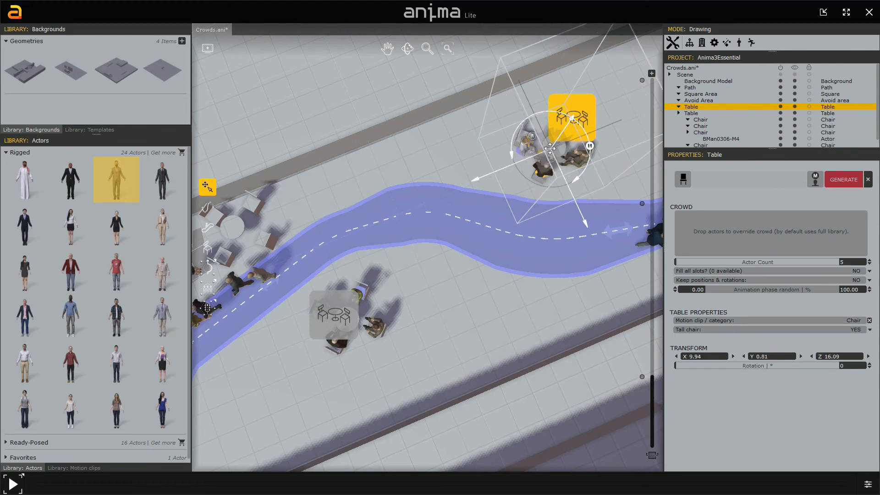
Step: Move the bearded actor's chair at the cloned table onto the modelled seat, at X 9.33 and Z 17.13
key(f)
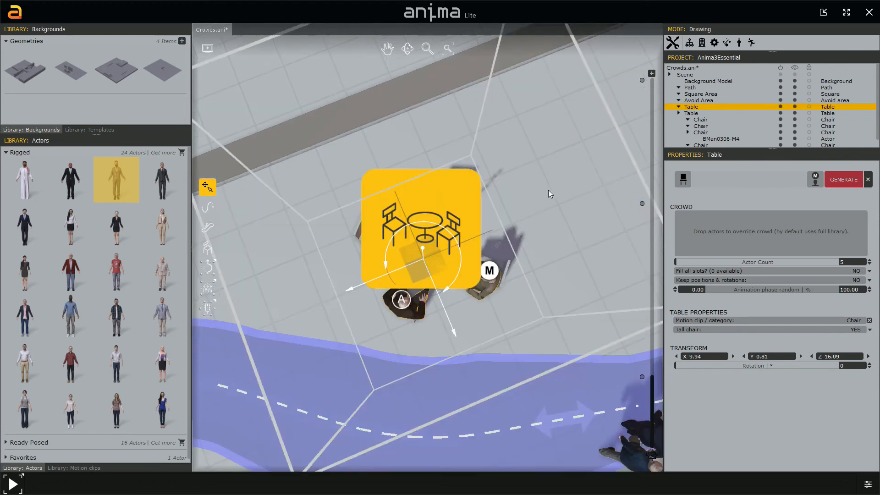
mouse_move(479, 294)
alt+middle_down()
mouse_move(461, 401)
mouse_move(474, 342)
mouse_move(469, 295)
alt+middle_up()
scroll(473, 341, up, 3)
alt+middle_drag(395, 377, 350, 367)
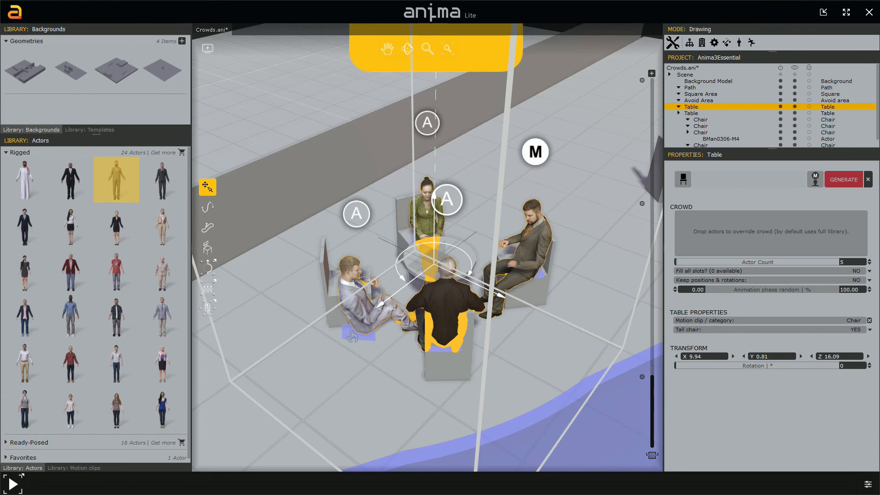
mouse_move(542, 298)
middle_down()
mouse_move(582, 297)
mouse_move(548, 288)
middle_up()
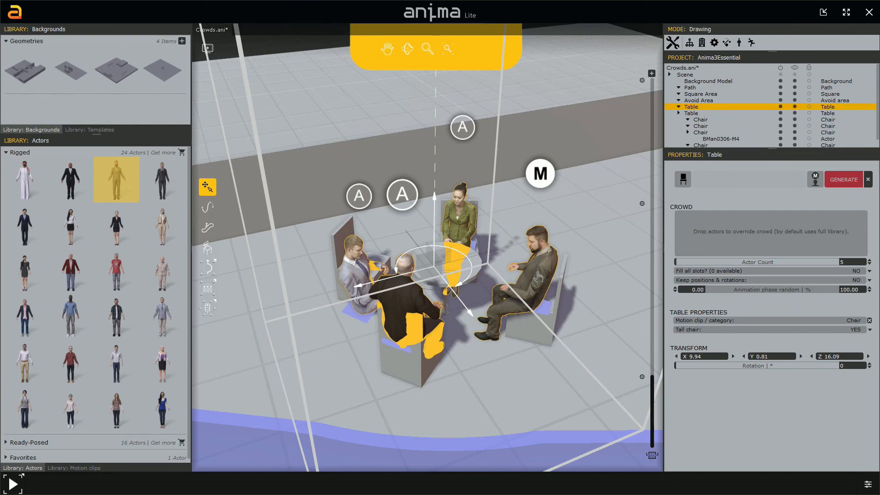
middle_drag(451, 315, 394, 310)
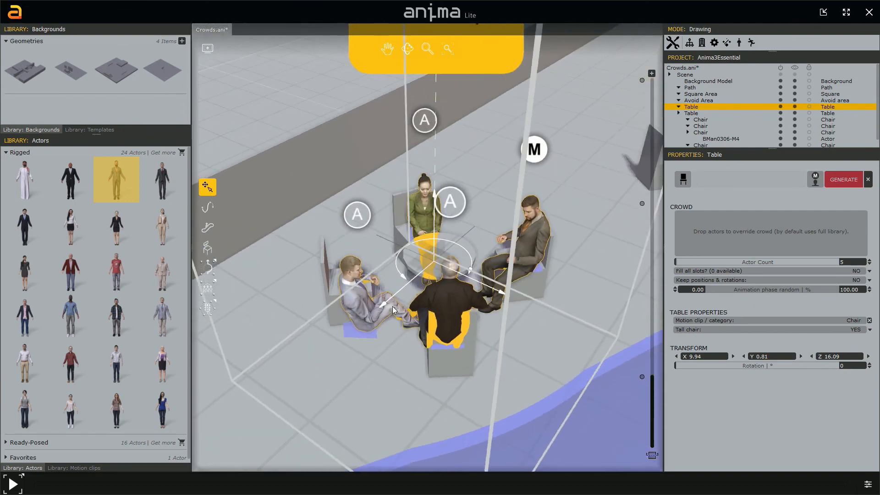
middle_drag(561, 310, 486, 329)
scroll(597, 342, up, 5)
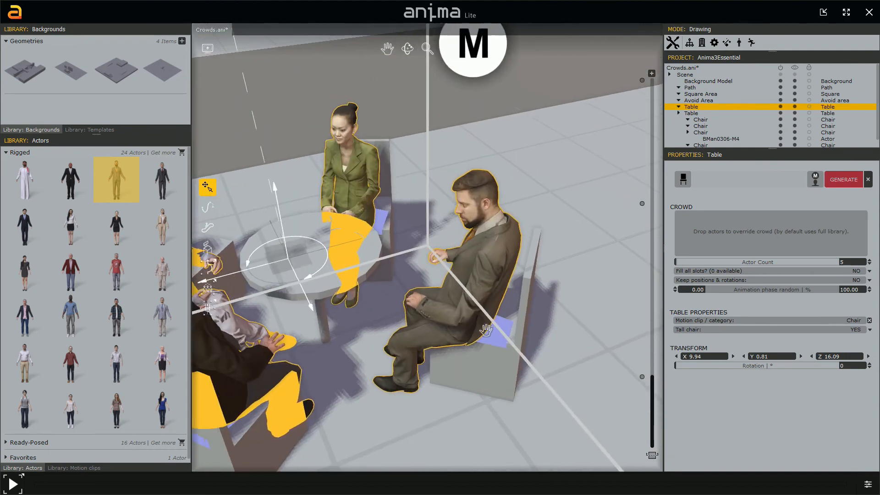
click(504, 345)
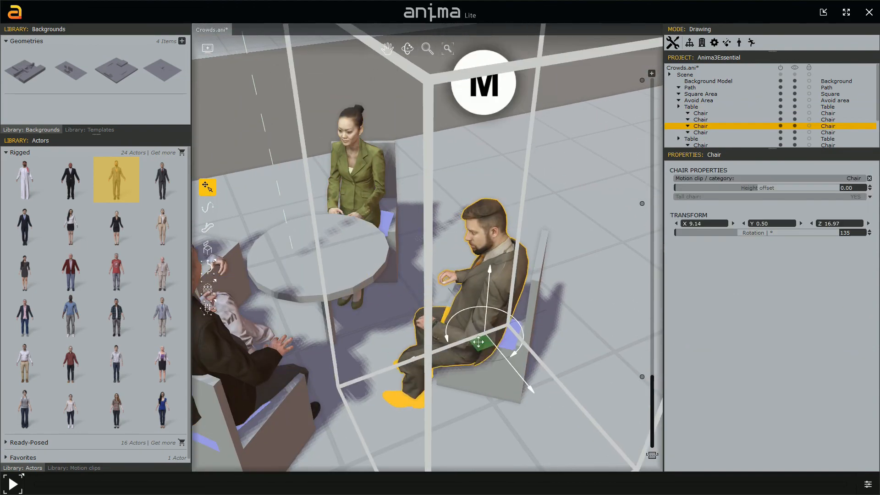
drag(478, 342, 481, 317)
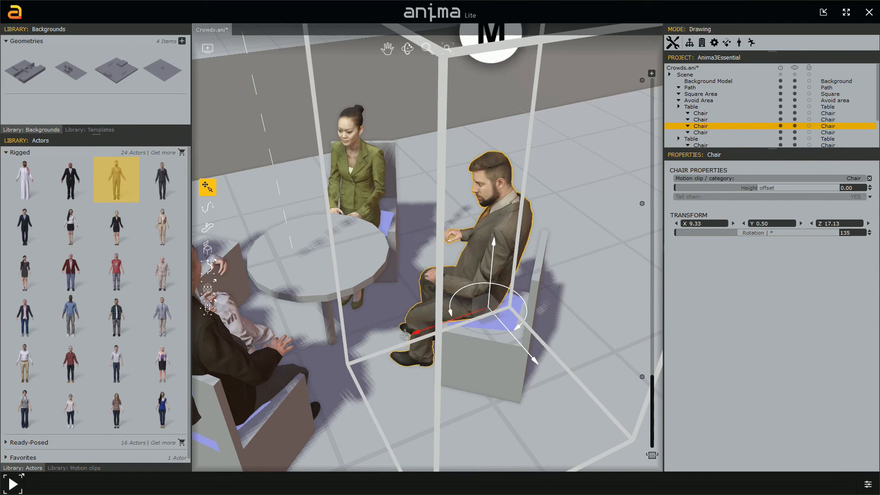
Step: Move the chair of the young man in the light suit onto its modelled seat, at X 10.77, Y 0.50 and Z 15.48
middle_drag(351, 322, 451, 334)
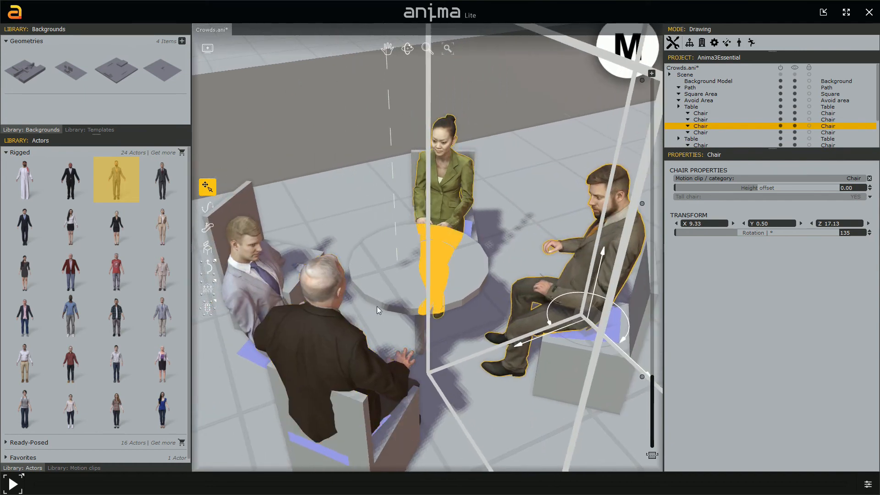
middle_drag(335, 331, 525, 303)
click(458, 338)
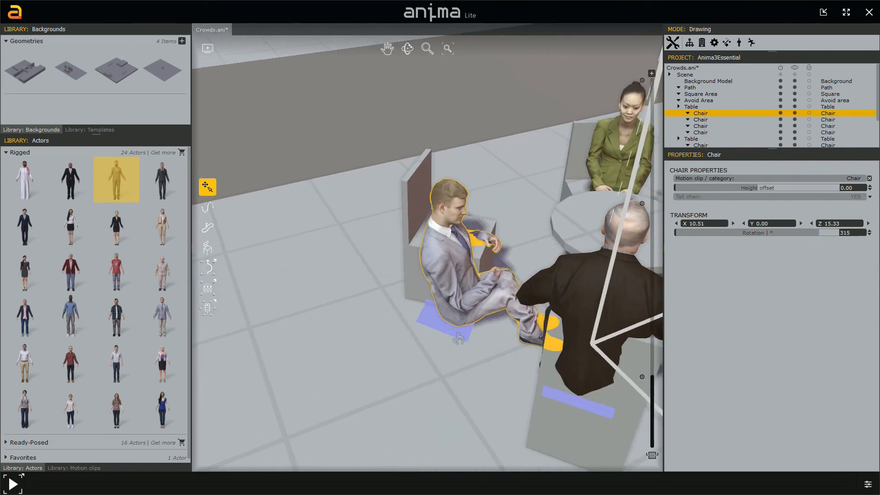
middle_drag(485, 338, 457, 356)
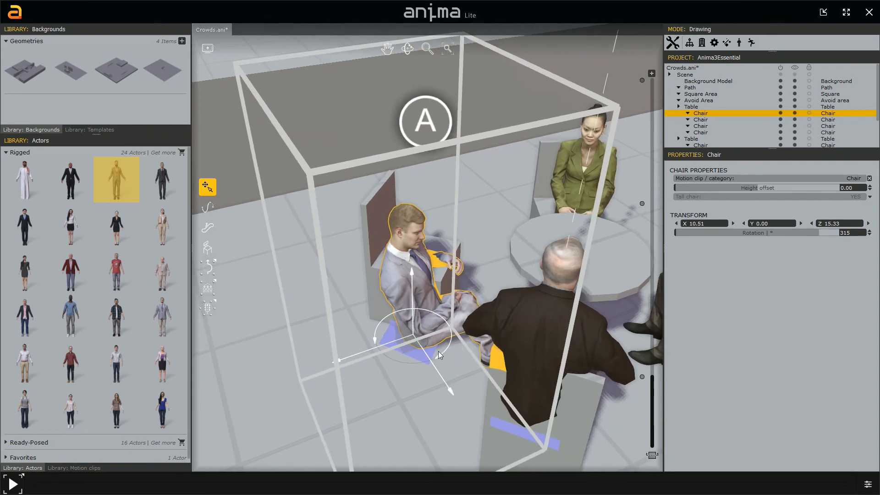
drag(407, 346, 416, 316)
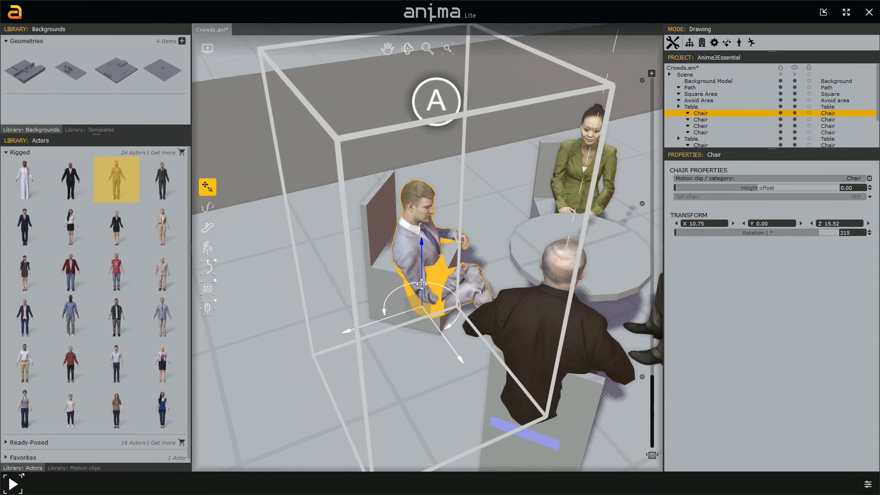
drag(422, 267, 430, 220)
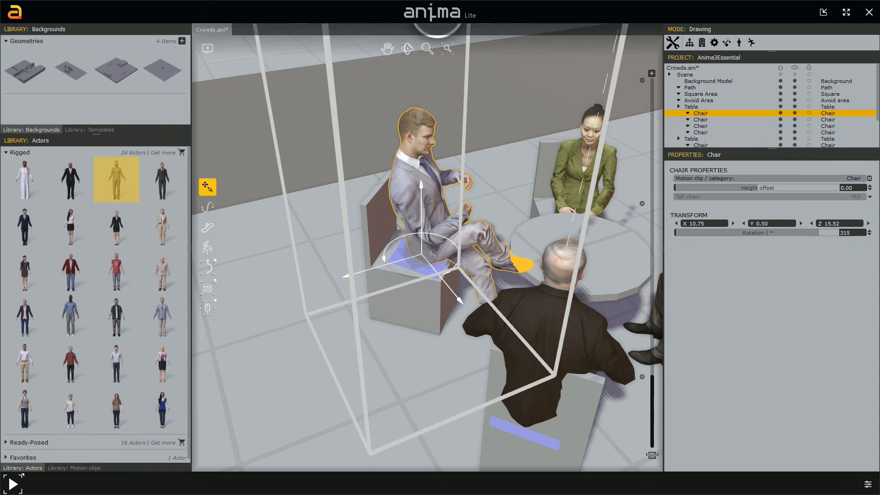
drag(419, 265, 411, 260)
Step: Align the elderly man's chair at the cloned table with the modelled seat, at X 9.35 and Z 15.59
alt+middle_drag(390, 344, 429, 307)
scroll(407, 309, up, 4)
scroll(407, 309, down, 7)
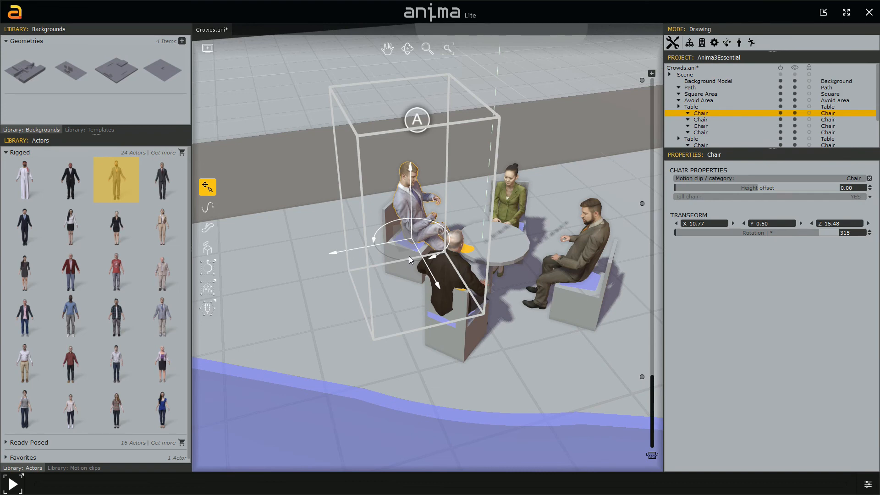
alt+middle_drag(347, 322, 416, 326)
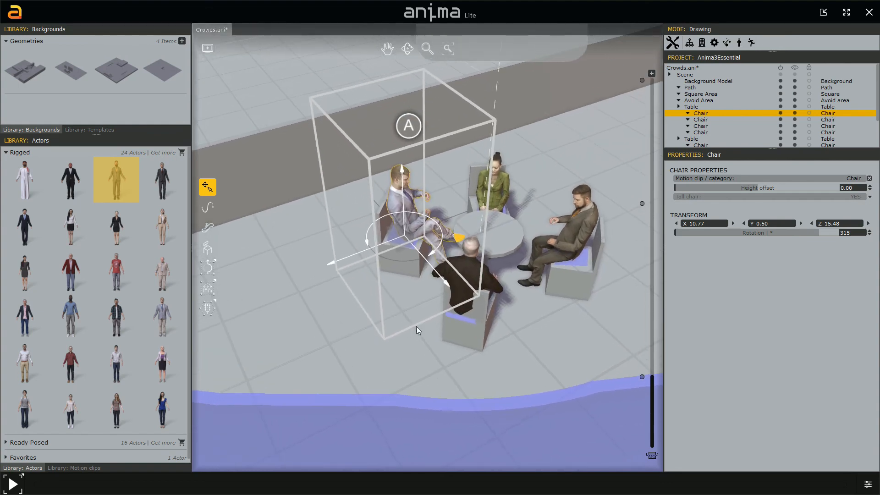
click(478, 289)
alt+middle_drag(549, 355, 624, 373)
scroll(447, 385, up, 5)
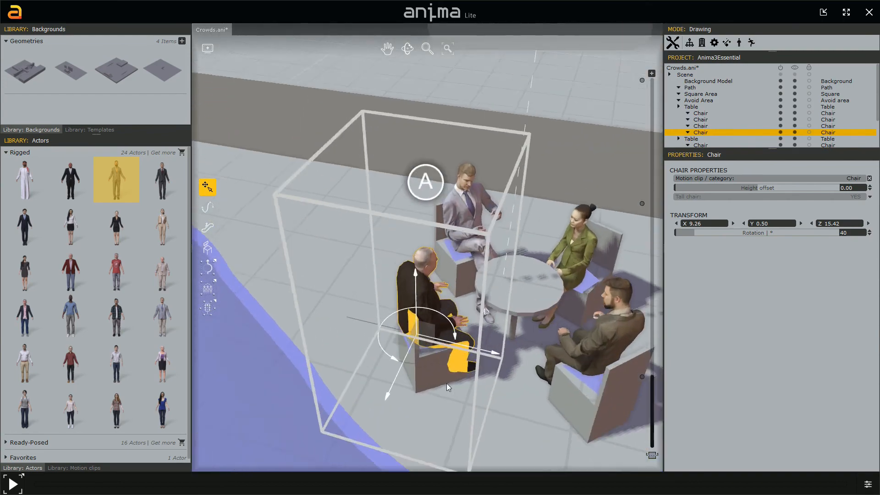
middle_drag(447, 386, 402, 353)
drag(323, 326, 354, 324)
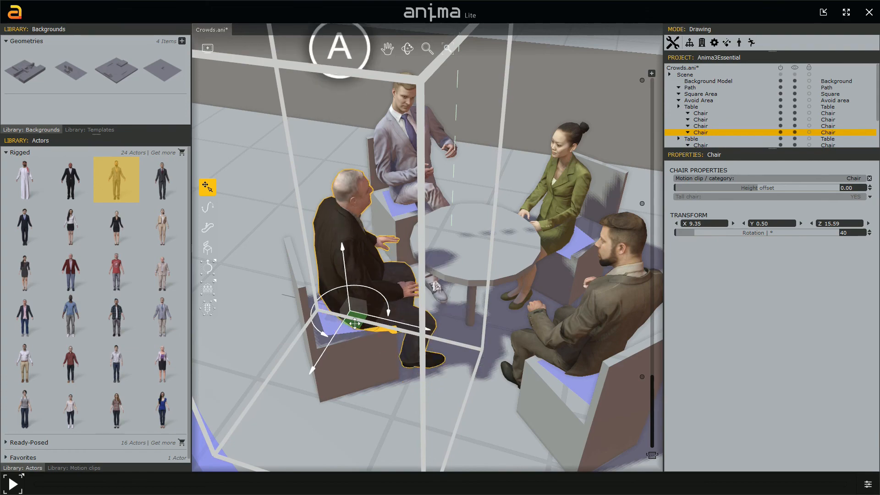
Step: Deselect the chair and examine how the actors sit at the cloned and original tables on both sides of the path
alt+middle_drag(445, 399, 358, 354)
scroll(358, 353, up, 8)
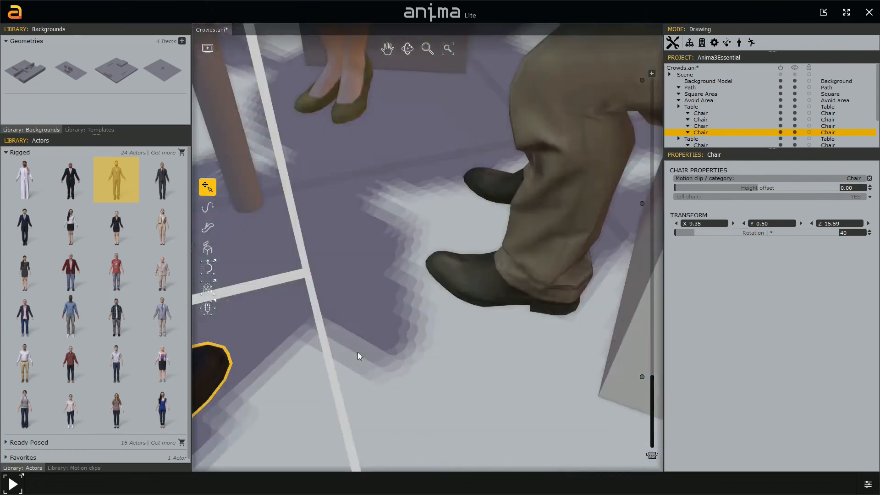
scroll(358, 354, down, 10)
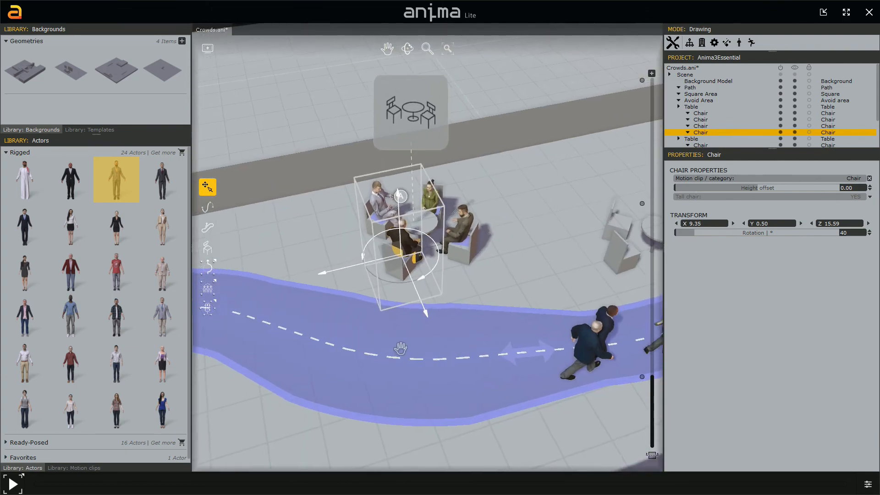
click(434, 349)
scroll(434, 348, down, 5)
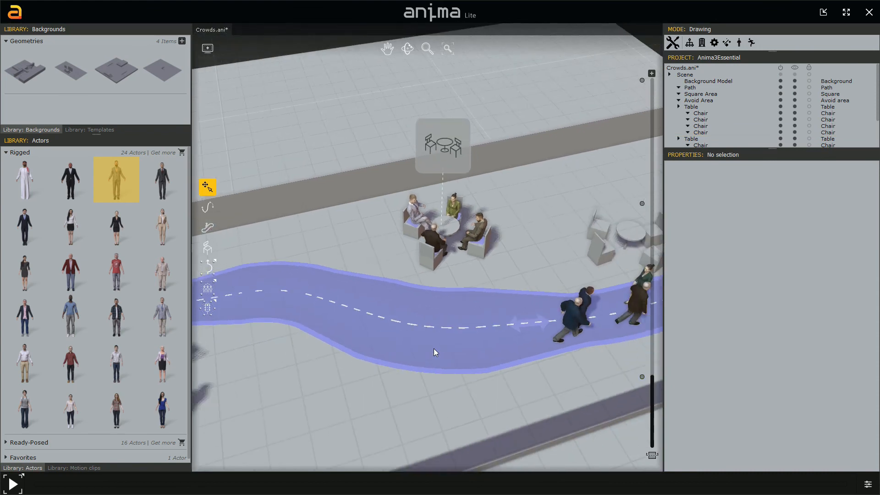
middle_drag(398, 342, 562, 300)
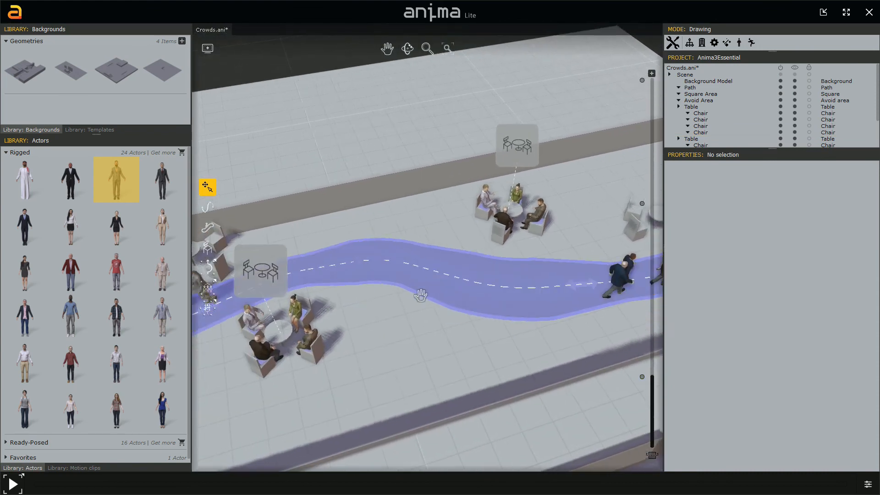
middle_drag(418, 295, 358, 309)
middle_drag(412, 296, 555, 270)
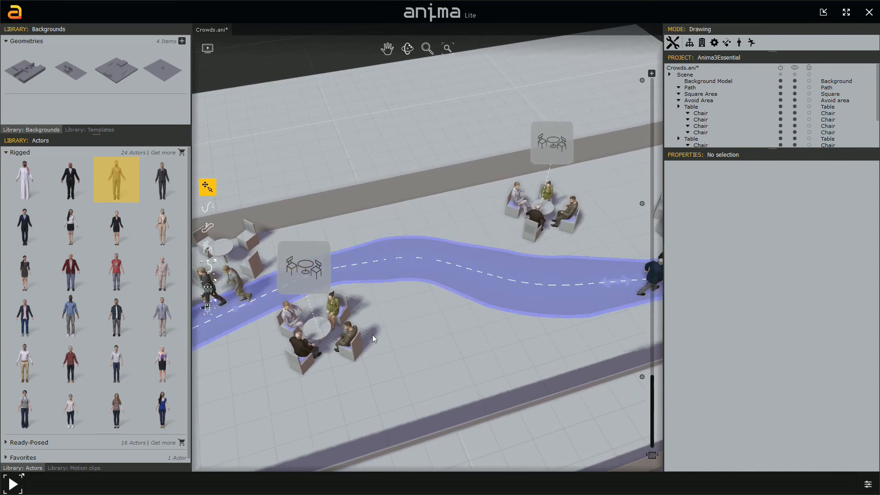
Step: Select the bearded actor's chair at the original table and set its height offset to 0.50
click(347, 342)
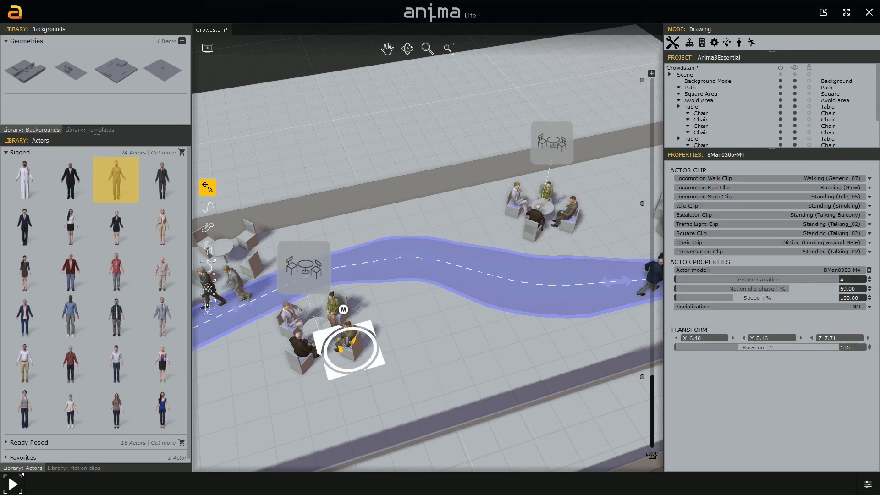
key(z)
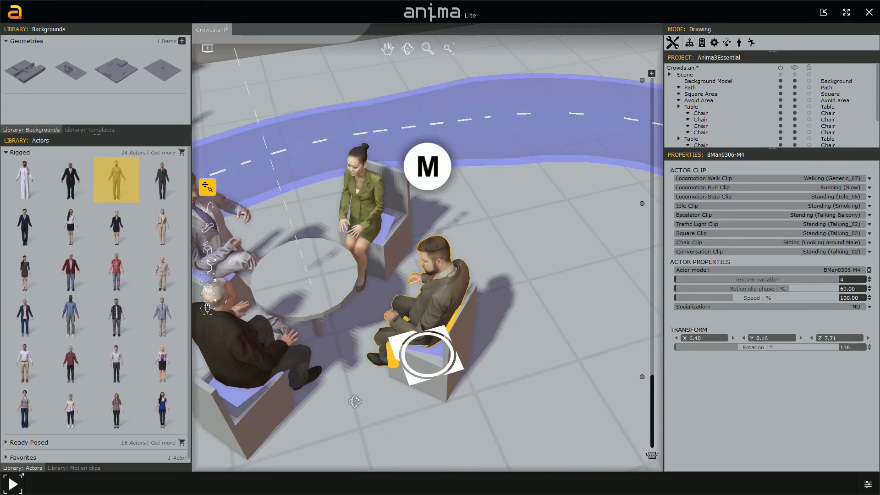
alt+middle_drag(354, 401, 390, 397)
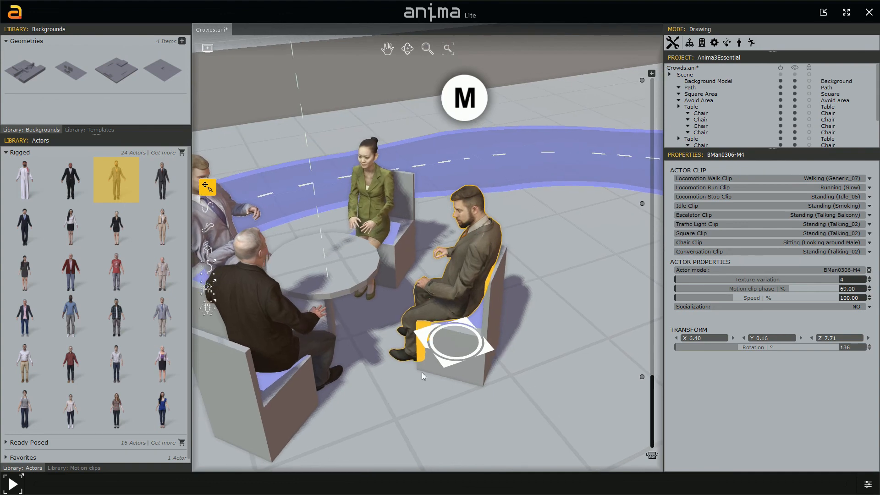
click(476, 326)
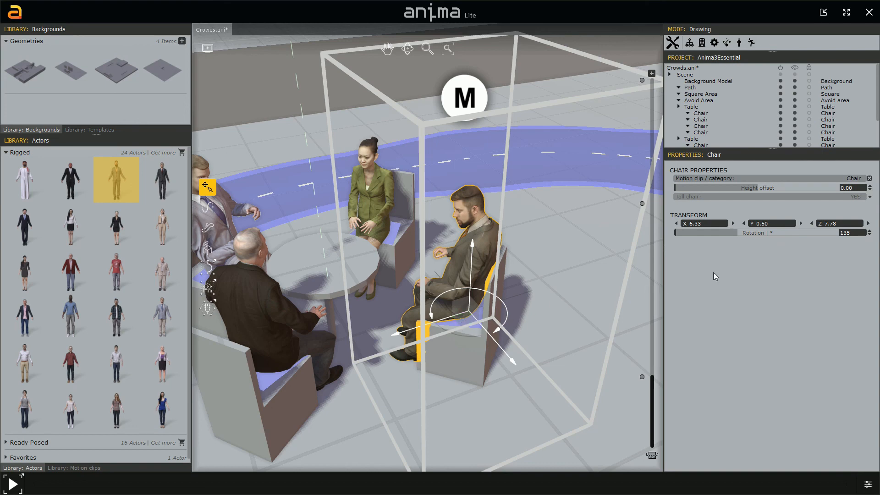
click(855, 187)
text(.5)
key(Return)
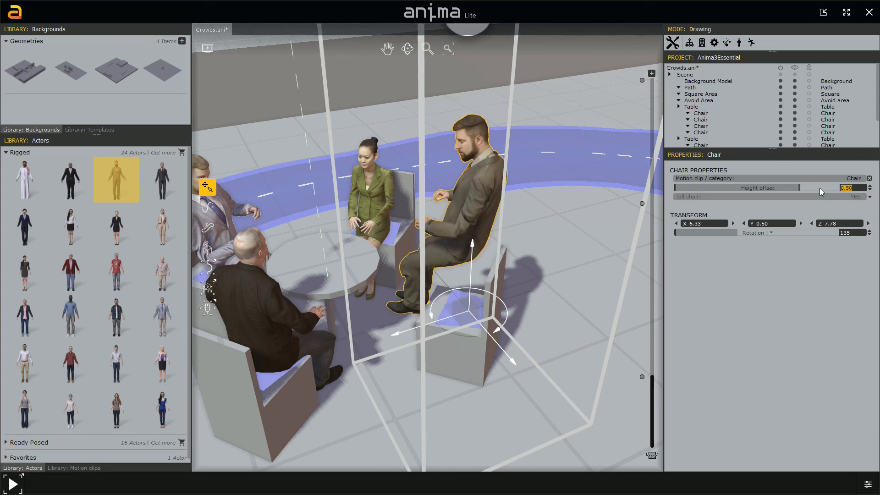
mouse_move(387, 303)
middle_down()
mouse_move(359, 306)
mouse_move(448, 341)
middle_up()
scroll(417, 337, down, 2)
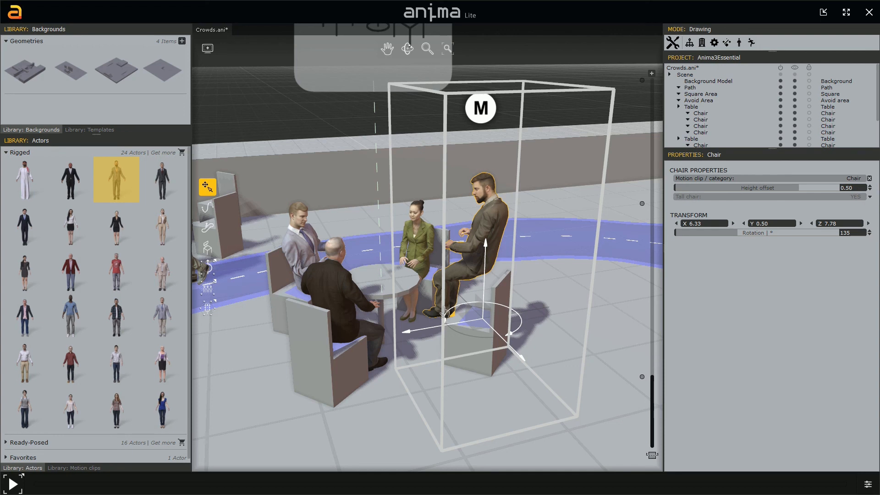
Step: Reset the height offset of the bearded actor's chair to 0 and clear the selection
drag(855, 189, 827, 189)
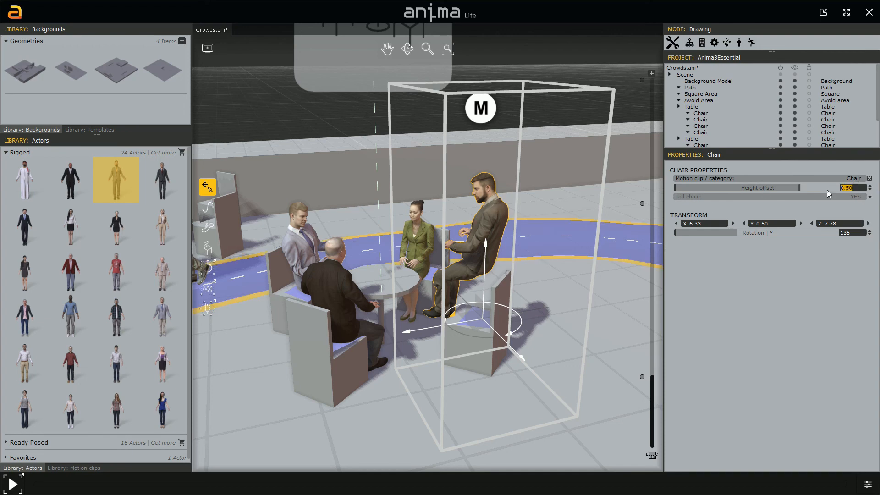
text(0)
key(Return)
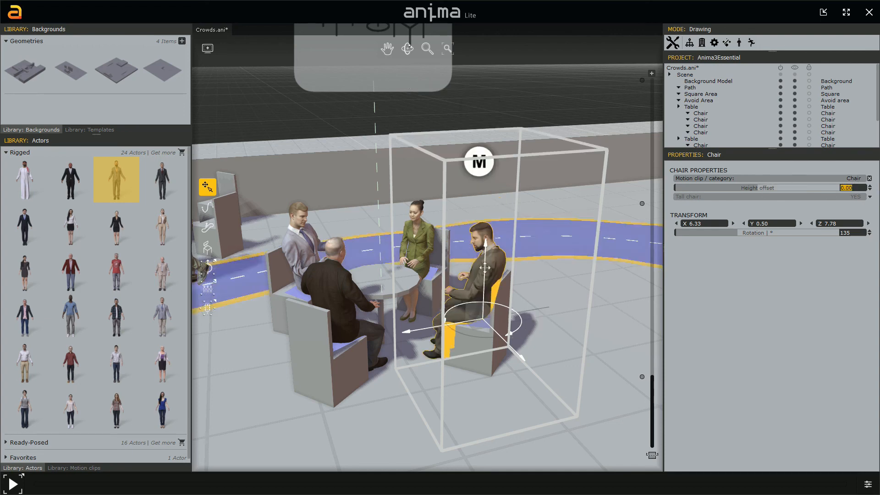
right_drag(541, 307, 504, 260)
scroll(504, 260, down, 3)
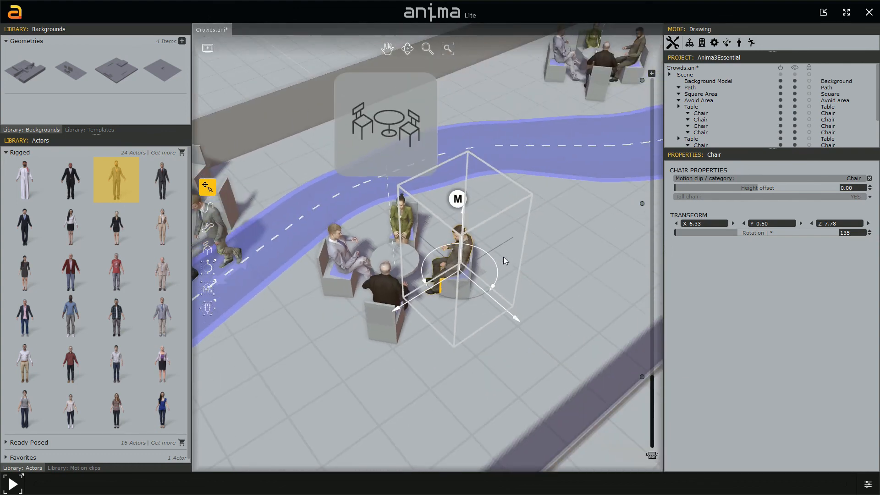
click(539, 269)
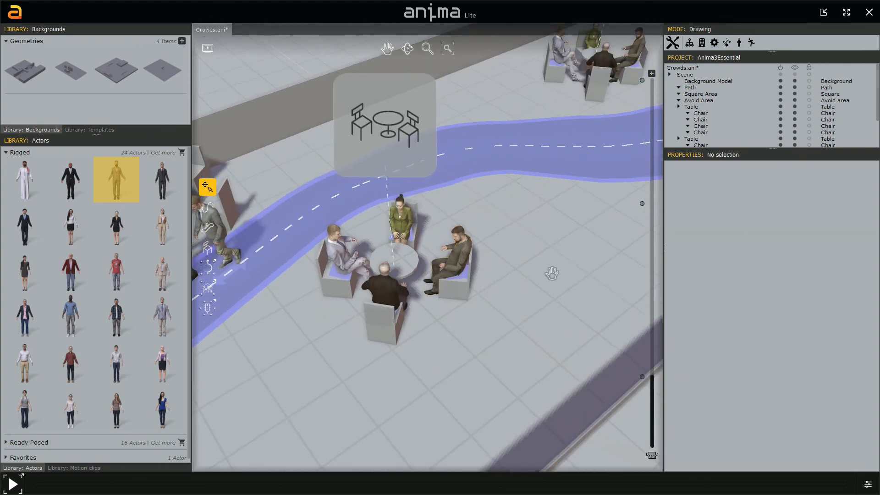
right_drag(563, 265, 488, 311)
middle_drag(488, 311, 486, 335)
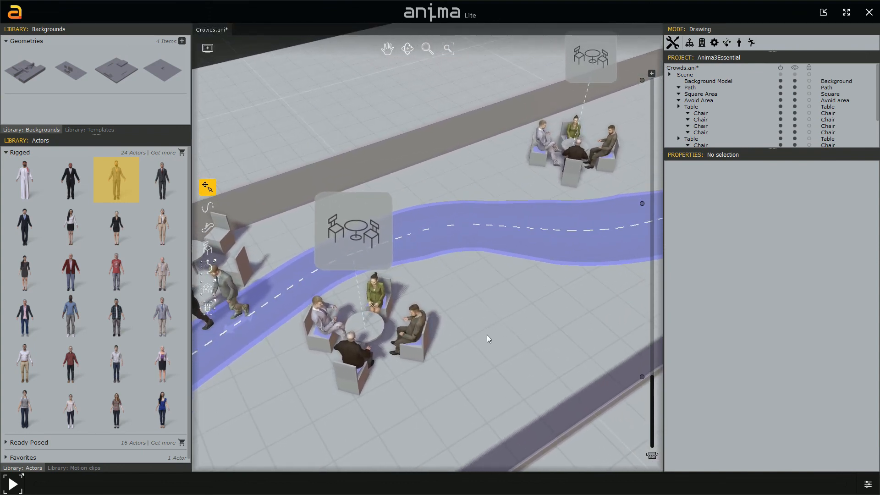